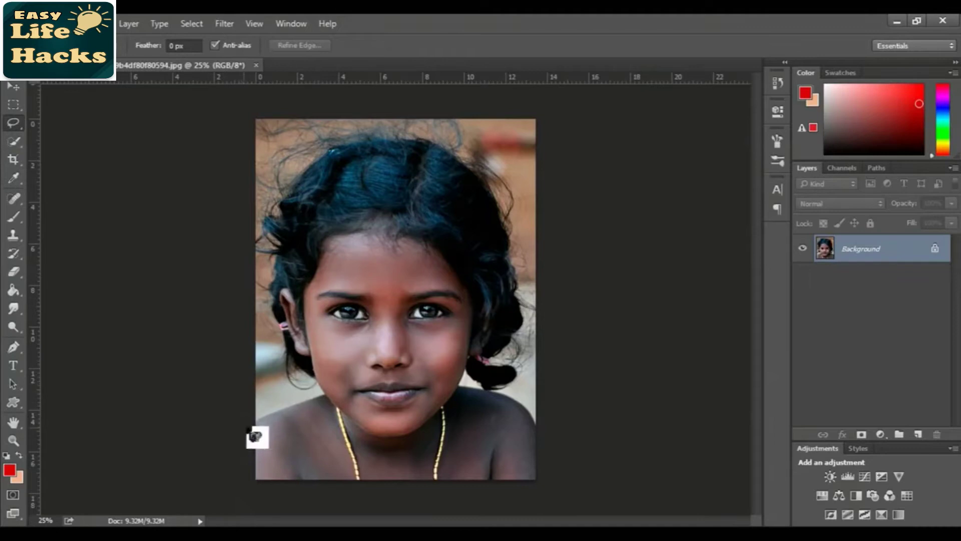
Outline the face, ears, neck and shoulders with the Lasso, and fill that selection with the peach color on a new layer.
mouse_move(268, 413)
left_mouse_down()
mouse_move(320, 391)
mouse_move(282, 319)
mouse_move(284, 339)
mouse_move(277, 309)
mouse_move(294, 304)
mouse_move(299, 319)
mouse_move(325, 231)
mouse_move(361, 215)
mouse_move(411, 217)
mouse_move(466, 248)
mouse_move(482, 316)
mouse_move(490, 291)
mouse_move(506, 298)
mouse_move(466, 381)
mouse_move(531, 399)
mouse_move(549, 461)
mouse_move(539, 490)
mouse_move(239, 500)
mouse_move(260, 426)
left_mouse_up()
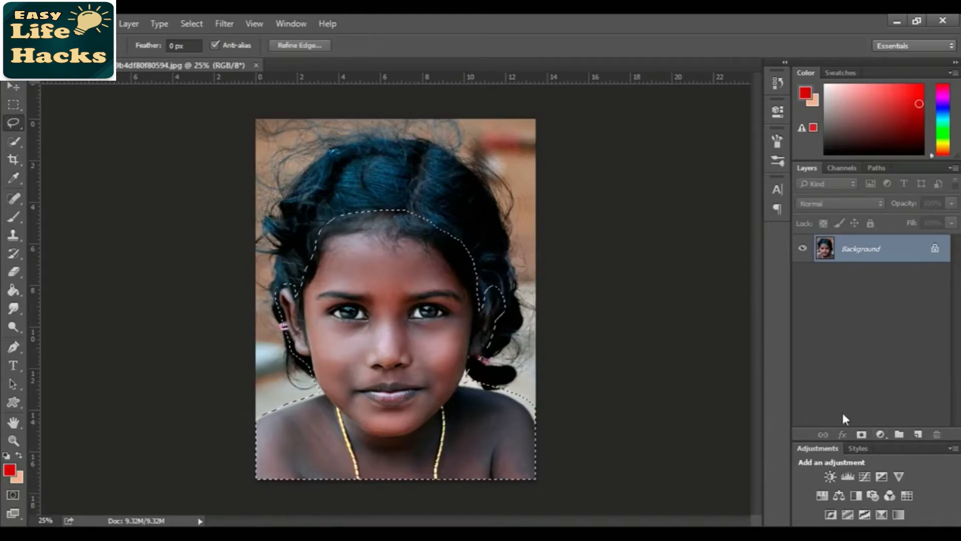
left_click(919, 435)
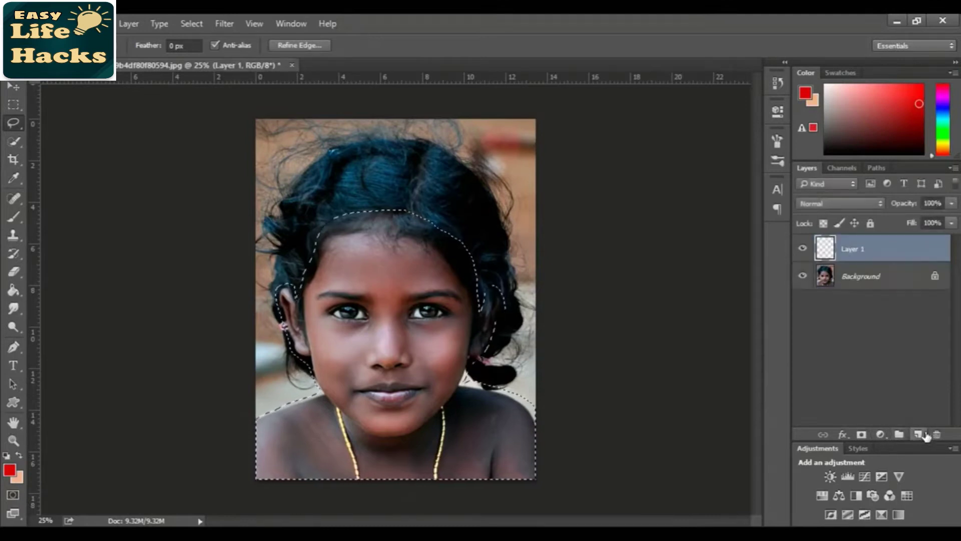
left_click(19, 456)
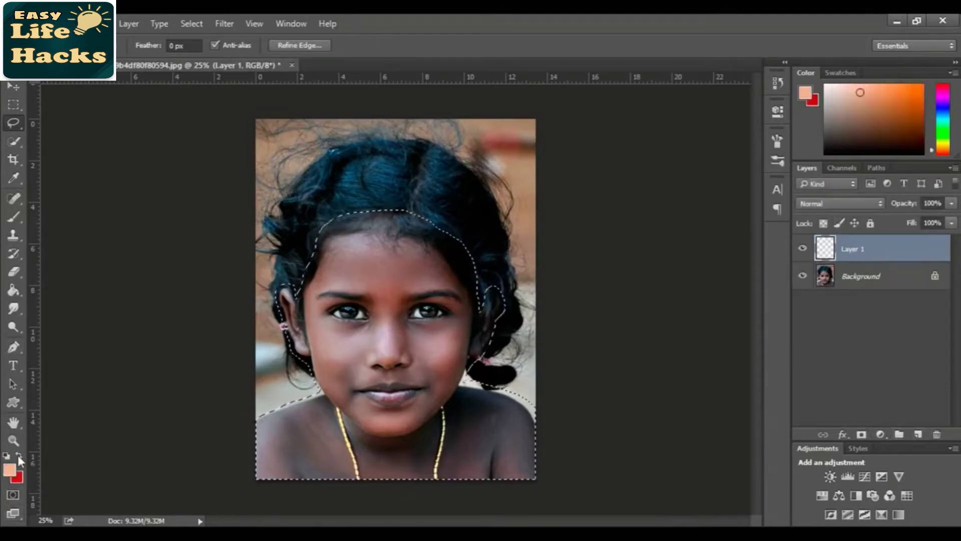
left_click(13, 292)
left_click(379, 304)
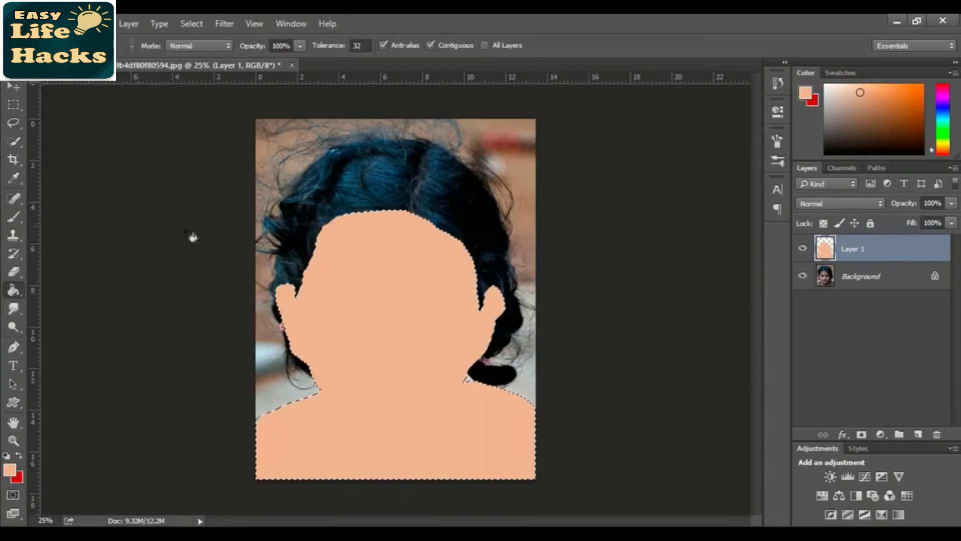
Set the peach layer's blend mode to Soft Light and clear the selection.
left_click(872, 204)
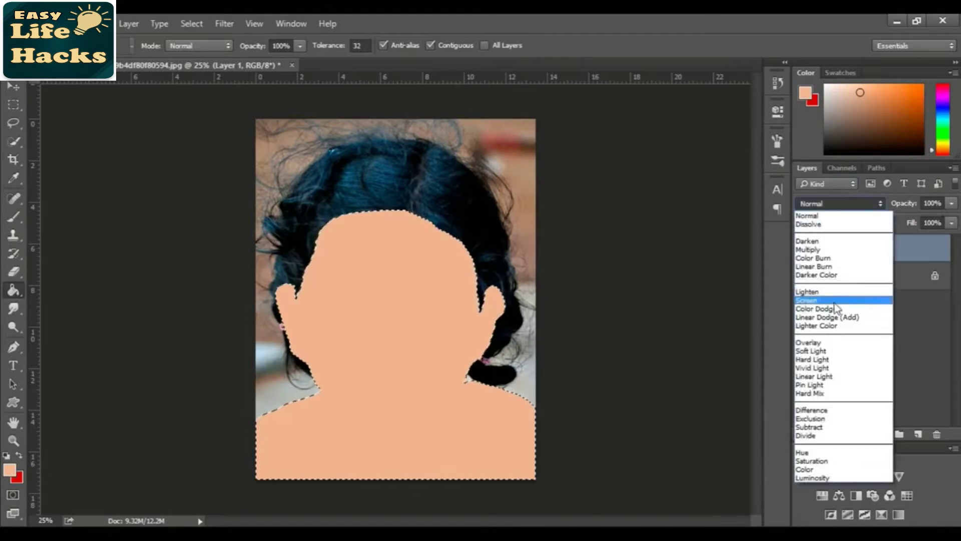
left_click(832, 351)
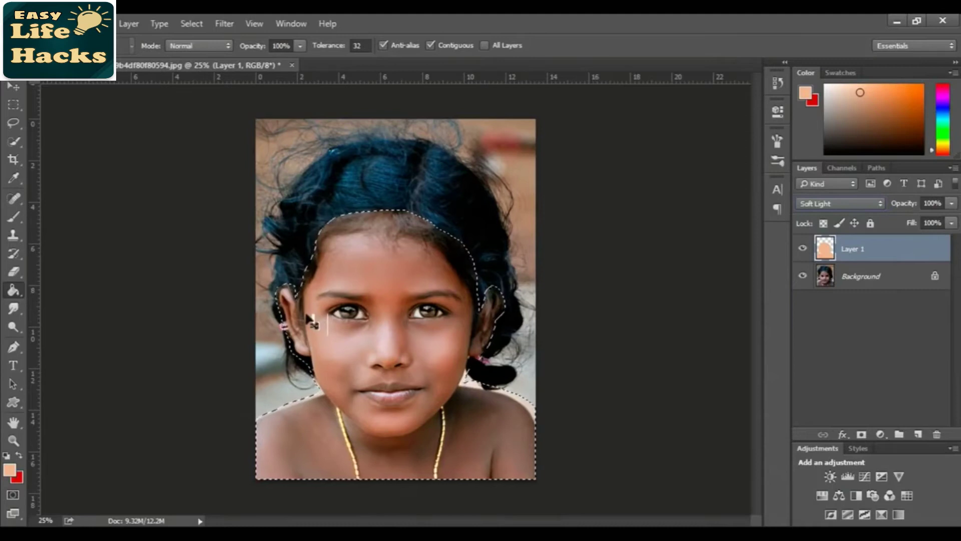
key("ctrl+plus")
key("ctrl+plus")
key("ctrl+plus")
key("ctrl+plus")
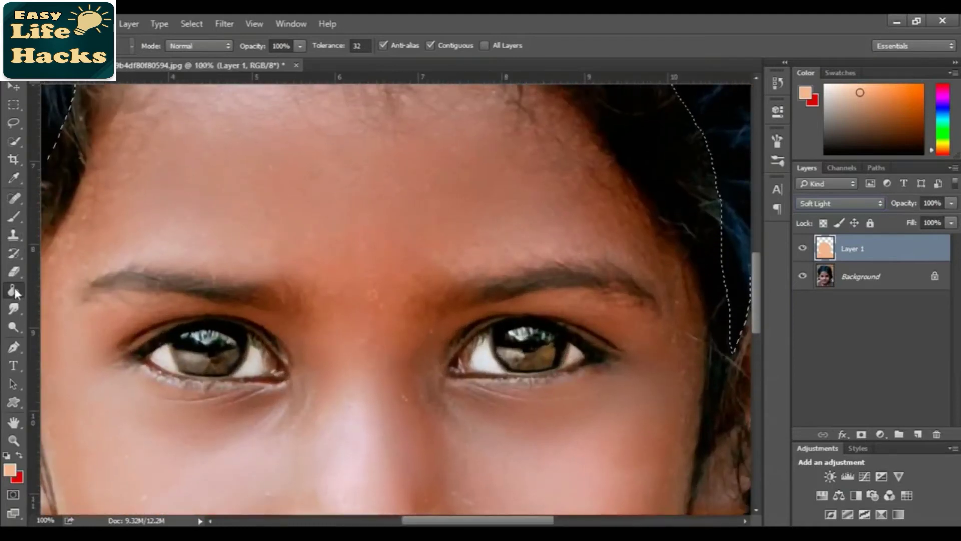
key("ctrl+d")
Erase the peach overlay from both eyes using a smaller soft eraser brush.
left_click(20, 267)
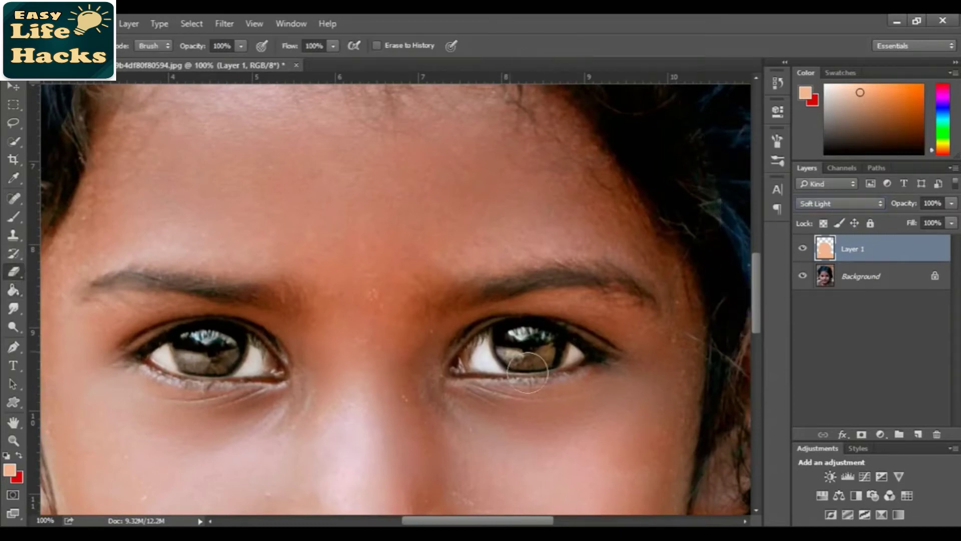
mouse_move(524, 372)
left_mouse_down()
mouse_move(515, 358)
mouse_move(545, 370)
left_mouse_up()
right_click(90, 86)
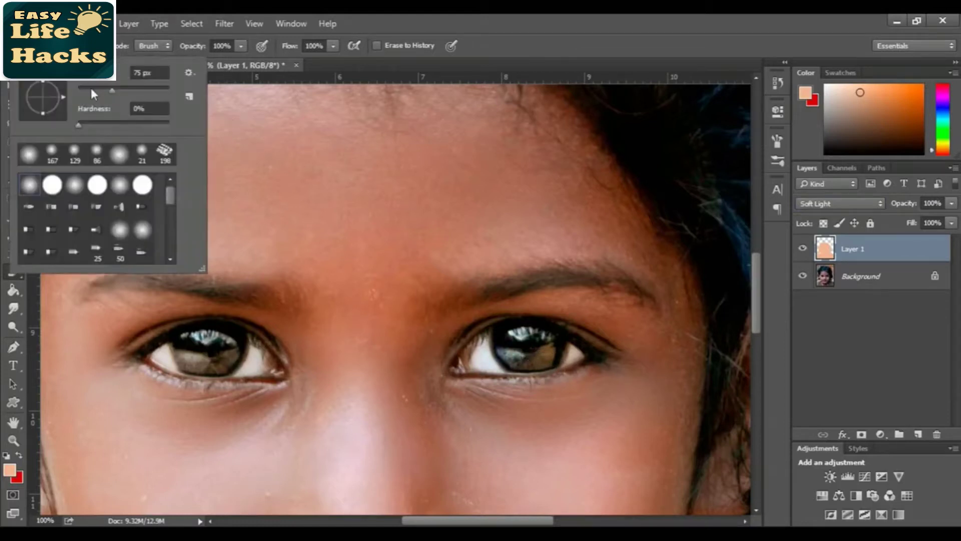
left_click(498, 361)
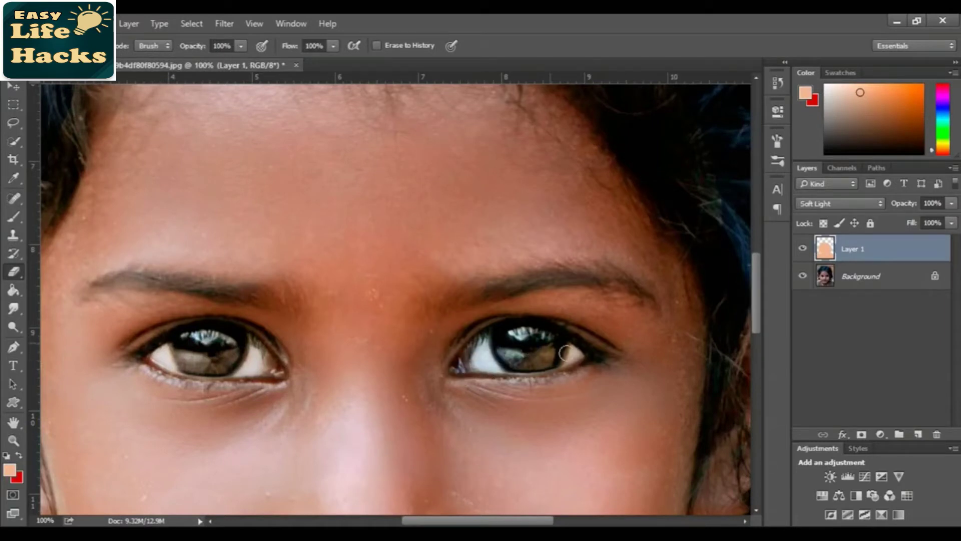
left_click_drag(547, 372, 504, 376)
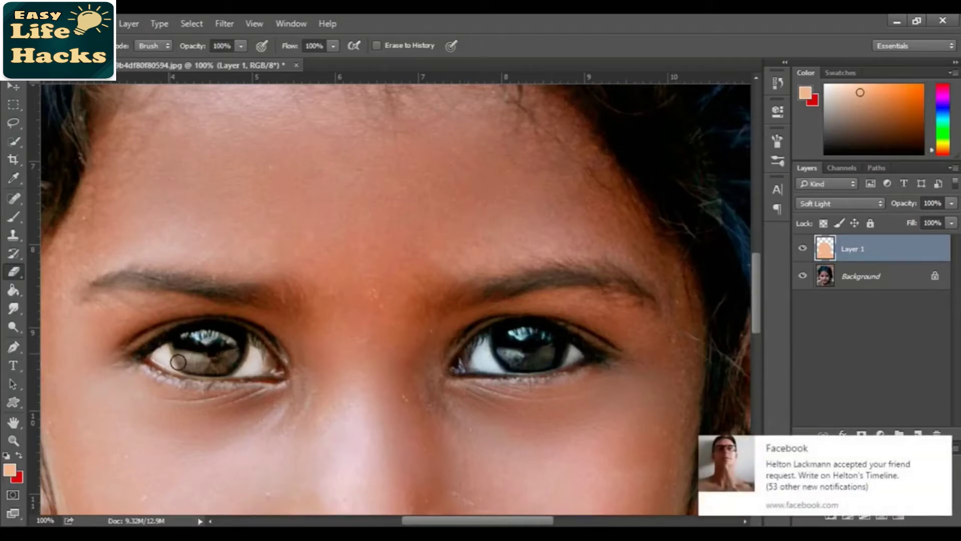
left_click_drag(177, 361, 232, 358)
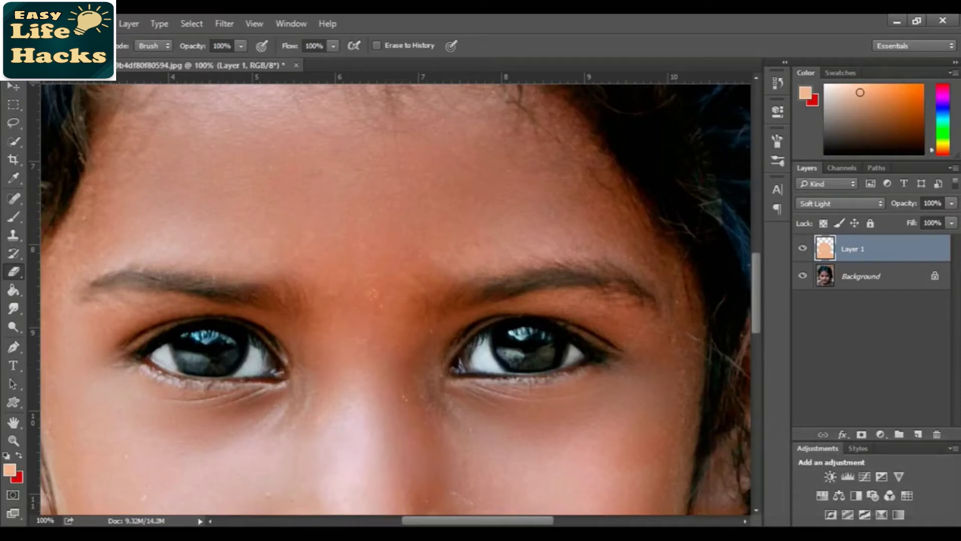
Enlarge the soft eraser brush and erase the peach overlay from both eyebrows.
left_click(63, 46)
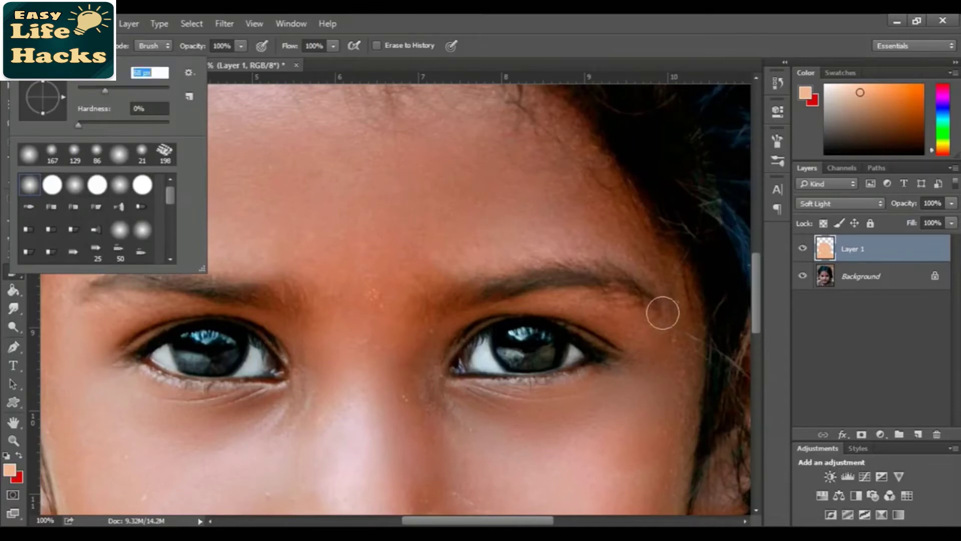
key("Return")
mouse_move(662, 313)
left_mouse_down()
mouse_move(586, 292)
mouse_move(472, 307)
left_mouse_up()
mouse_move(117, 305)
left_mouse_down()
mouse_move(167, 283)
mouse_move(294, 327)
left_mouse_up()
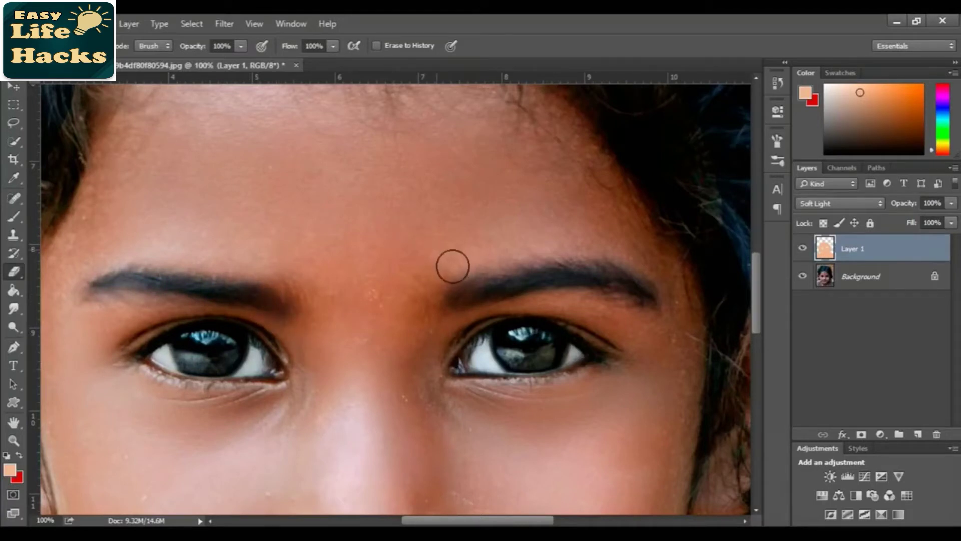
Examine the erased eyes and eyebrows against the whole portrait and up close.
key("ctrl+minus")
key("ctrl+minus")
key("ctrl+minus")
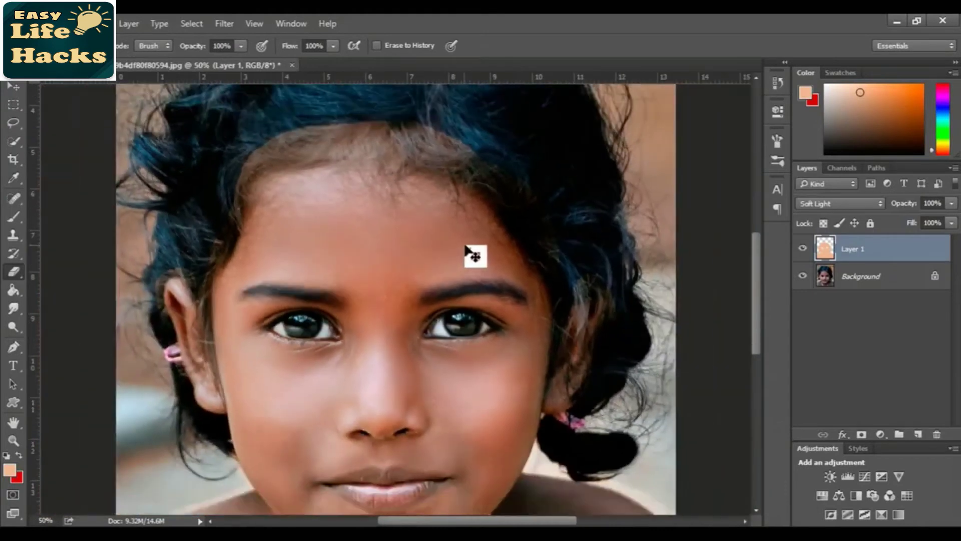
key("ctrl+minus")
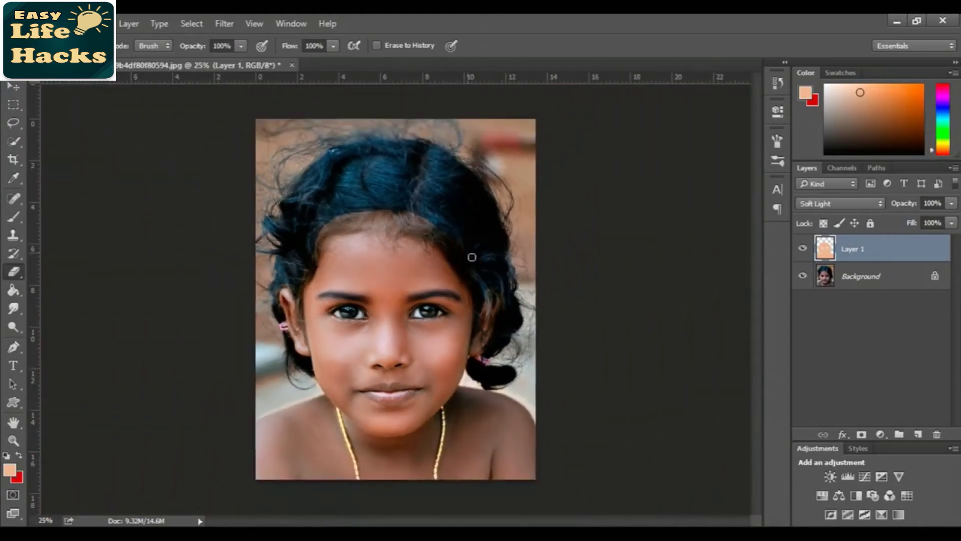
key("ctrl+plus")
key("ctrl+plus")
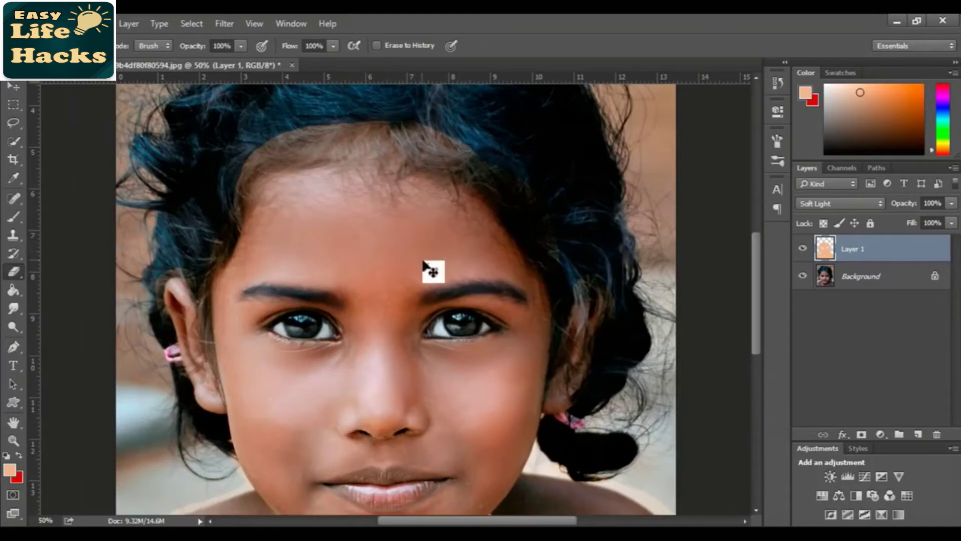
key("ctrl+plus")
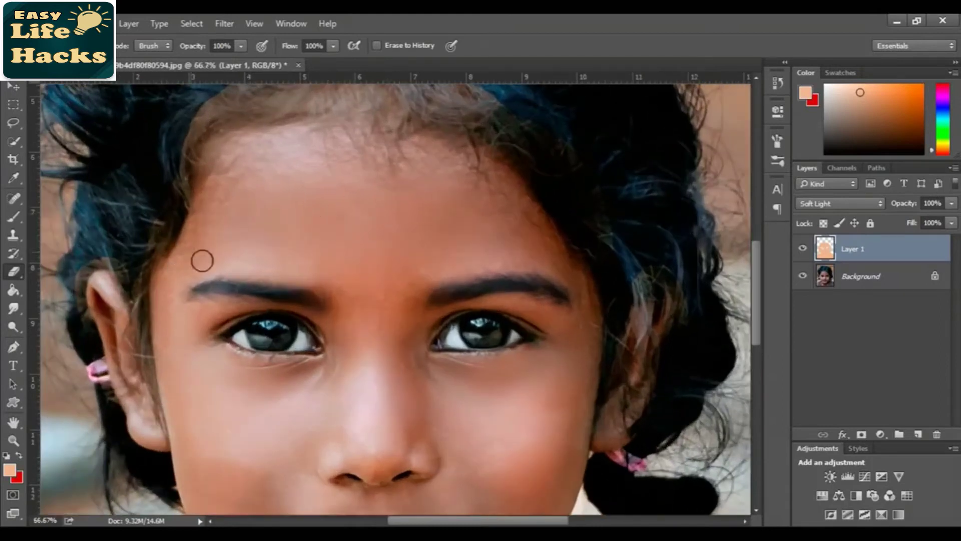
key("ctrl+plus")
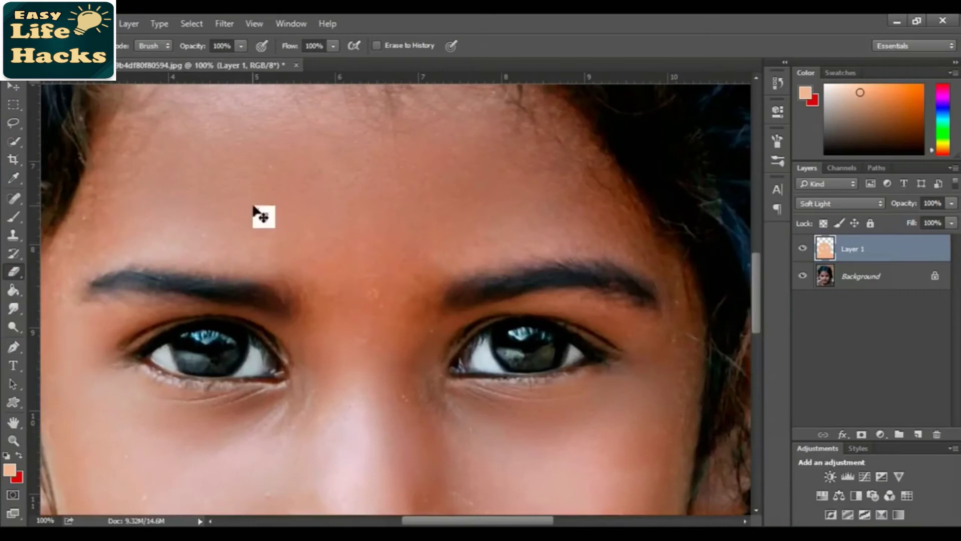
Add a layer mask to the peach layer and prepare a soft black brush of about 114 px.
key("ctrl+minus")
left_click_drag(290, 156, 316, 258)
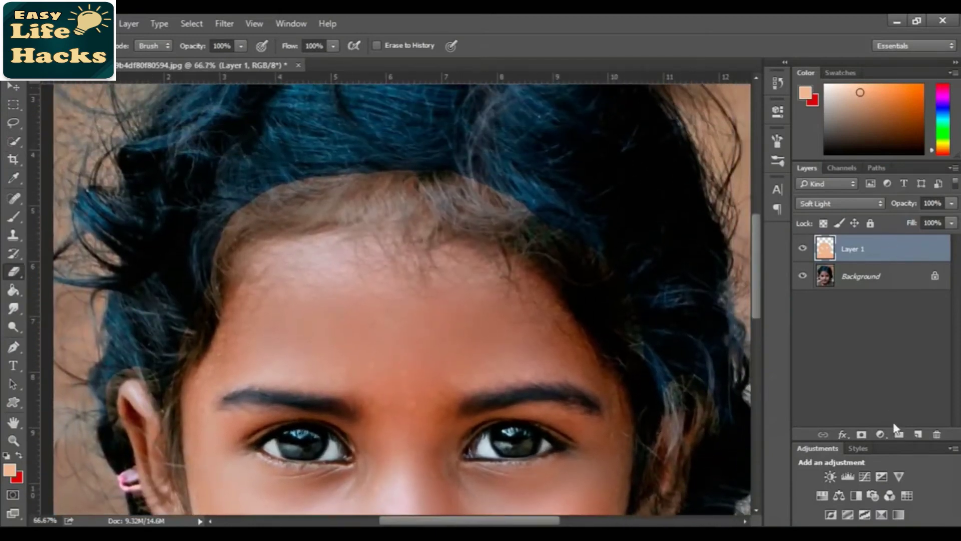
left_click(862, 434)
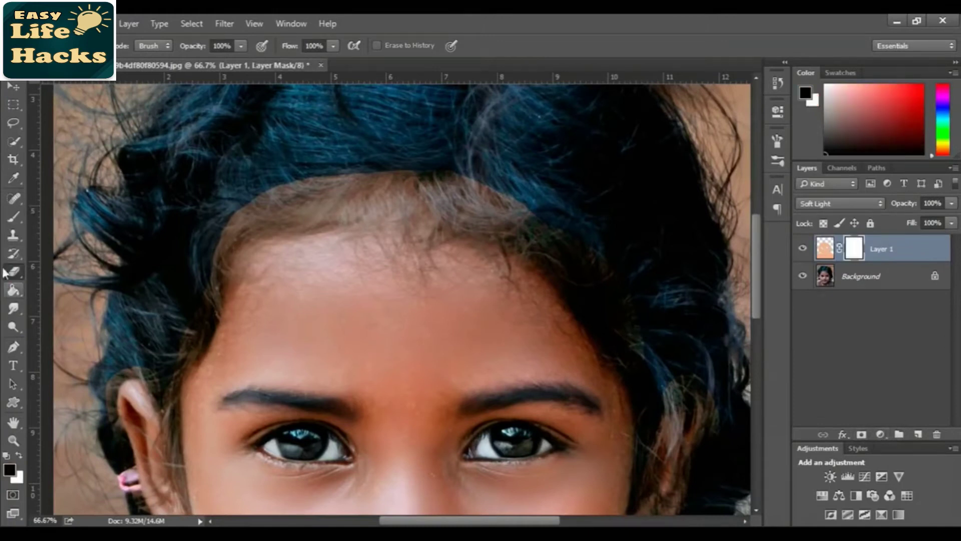
left_click(11, 217)
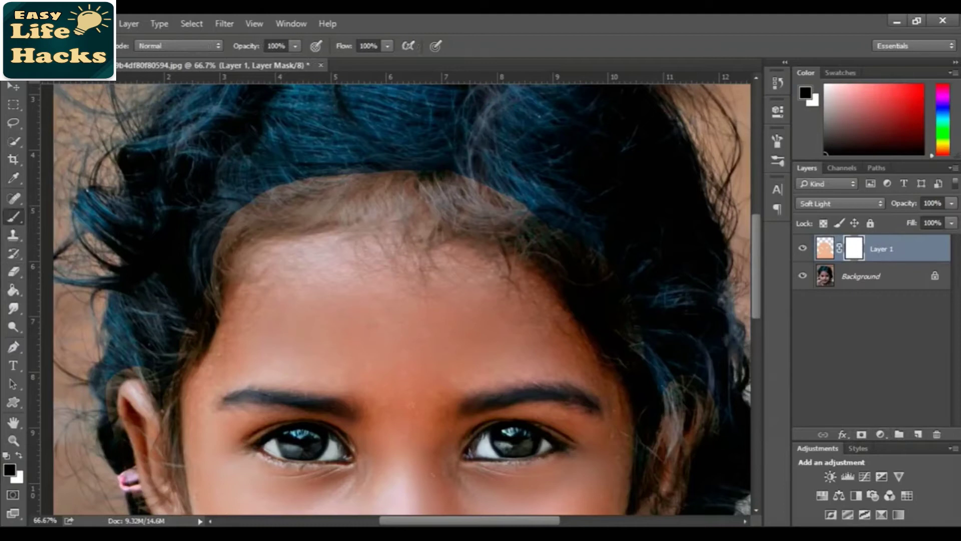
left_click(61, 46)
left_click(127, 85)
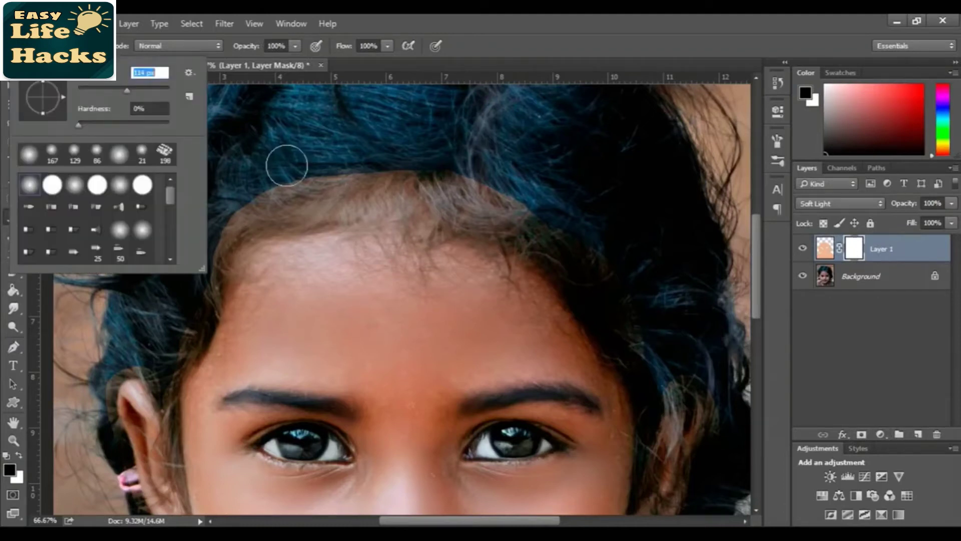
Paint black on the mask over the hairline above the forehead and down to the temple on the photo's left side.
left_click(344, 195)
mouse_move(344, 195)
left_mouse_down()
mouse_move(324, 175)
mouse_move(323, 240)
mouse_move(304, 200)
mouse_move(321, 258)
mouse_move(280, 203)
mouse_move(304, 271)
mouse_move(261, 220)
mouse_move(274, 210)
mouse_move(292, 235)
mouse_move(271, 220)
mouse_move(279, 257)
mouse_move(242, 259)
mouse_move(223, 278)
mouse_move(253, 234)
mouse_move(223, 290)
mouse_move(292, 235)
mouse_move(416, 221)
mouse_move(305, 221)
mouse_move(345, 208)
mouse_move(419, 214)
mouse_move(399, 202)
mouse_move(302, 211)
mouse_move(396, 212)
mouse_move(300, 201)
mouse_move(279, 208)
mouse_move(417, 207)
mouse_move(354, 209)
mouse_move(409, 194)
mouse_move(320, 209)
left_mouse_up()
key("ctrl+z")
mouse_move(270, 246)
left_mouse_down()
mouse_move(426, 244)
mouse_move(403, 224)
mouse_move(503, 236)
mouse_move(439, 213)
mouse_move(542, 229)
mouse_move(405, 203)
mouse_move(322, 215)
mouse_move(433, 208)
mouse_move(321, 213)
mouse_move(397, 205)
mouse_move(506, 246)
mouse_move(476, 235)
mouse_move(546, 237)
mouse_move(576, 266)
mouse_move(578, 236)
mouse_move(623, 312)
mouse_move(612, 275)
mouse_move(643, 368)
mouse_move(638, 326)
mouse_move(663, 375)
mouse_move(650, 312)
mouse_move(666, 344)
mouse_move(603, 257)
left_mouse_up()
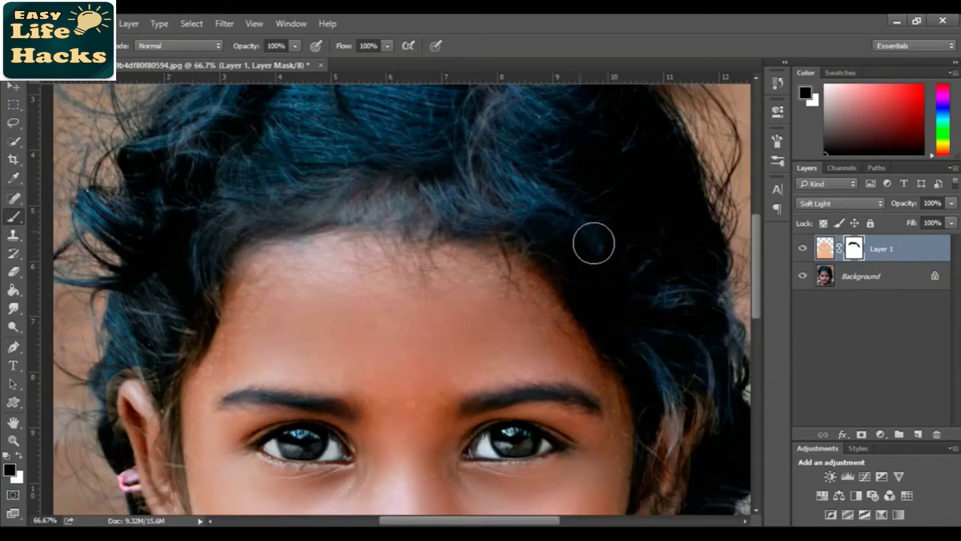
mouse_move(322, 200)
left_mouse_down()
mouse_move(285, 208)
mouse_move(369, 177)
mouse_move(302, 212)
mouse_move(389, 183)
mouse_move(320, 191)
mouse_move(238, 232)
mouse_move(221, 265)
mouse_move(222, 318)
mouse_move(183, 400)
mouse_move(170, 356)
mouse_move(163, 377)
mouse_move(118, 379)
mouse_move(161, 377)
left_mouse_up()
key("c")
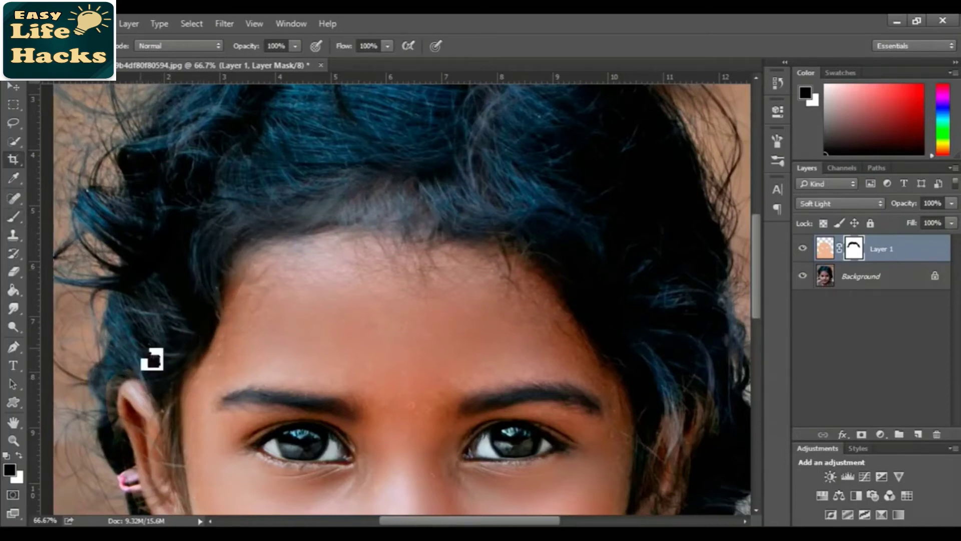
Mask out the overlay spilling around the ear and jaw and along the shoulder edge on the photo's left side.
left_click(13, 219)
mouse_move(109, 315)
left_mouse_down()
mouse_move(279, 249)
mouse_move(279, 155)
mouse_move(262, 146)
left_mouse_up()
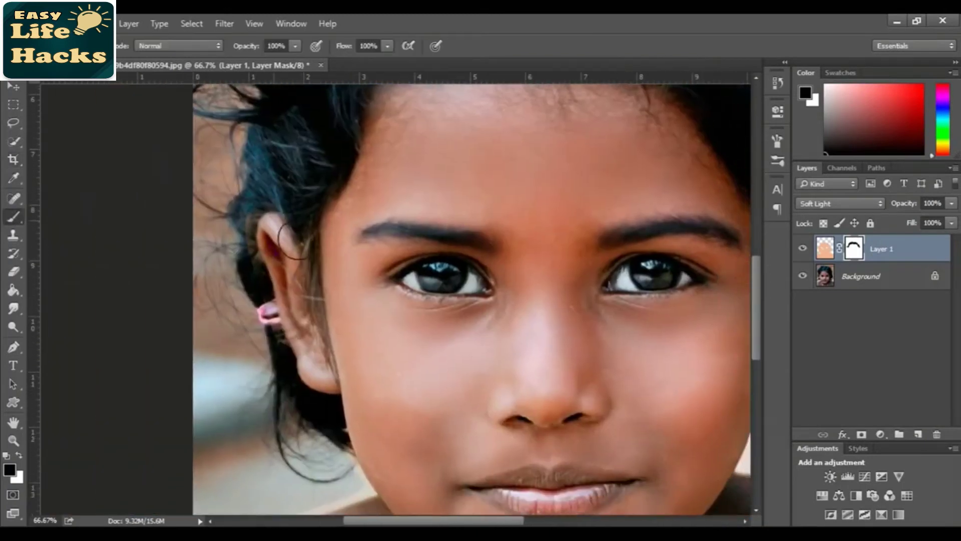
mouse_move(314, 212)
left_mouse_down()
mouse_move(271, 215)
mouse_move(253, 242)
mouse_move(255, 273)
mouse_move(255, 246)
mouse_move(252, 256)
mouse_move(301, 403)
mouse_move(327, 430)
mouse_move(347, 431)
mouse_move(348, 451)
left_mouse_up()
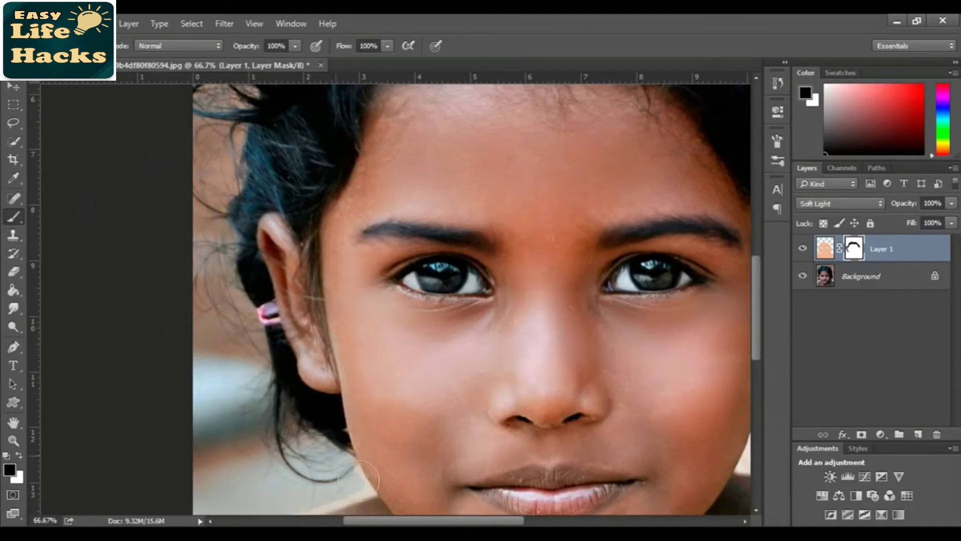
left_click_drag(485, 409, 498, 228)
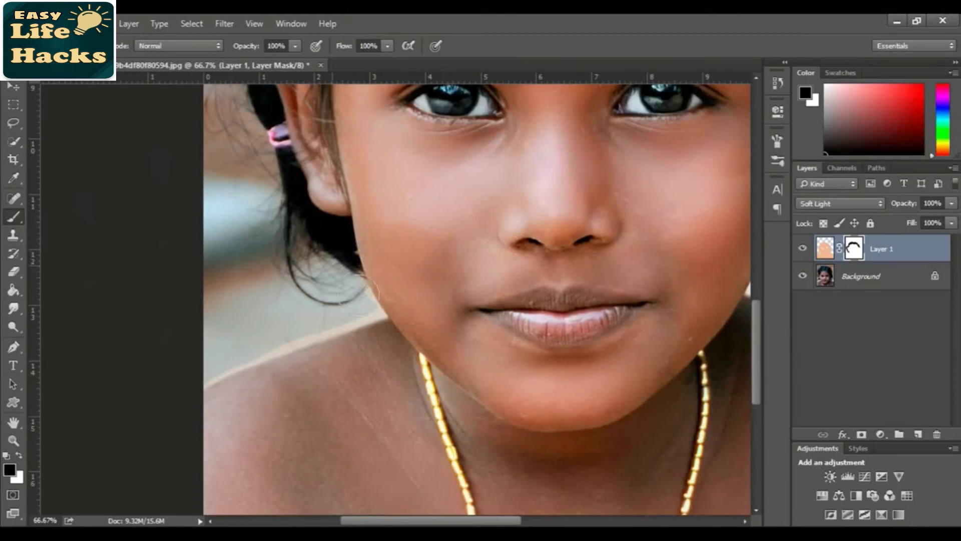
mouse_move(375, 329)
left_mouse_down()
mouse_move(382, 337)
mouse_move(356, 337)
mouse_move(369, 314)
mouse_move(379, 323)
mouse_move(369, 330)
mouse_move(223, 389)
mouse_move(336, 330)
mouse_move(218, 386)
mouse_move(369, 329)
mouse_move(268, 347)
left_mouse_up()
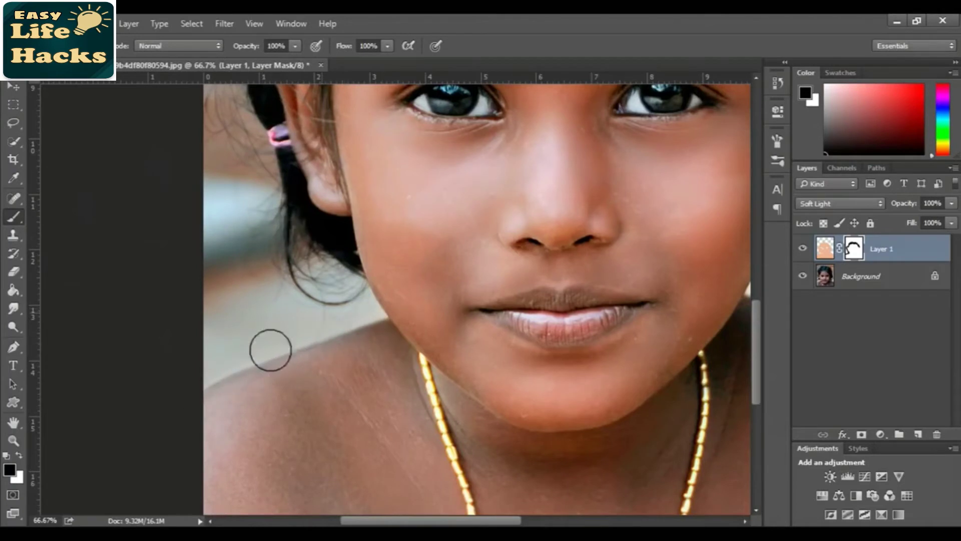
Mask out the overlay on the hair around the ear on the photo's right side.
mouse_move(594, 250)
left_mouse_down()
mouse_move(249, 222)
mouse_move(207, 209)
left_mouse_up()
left_click_drag(365, 196, 333, 302)
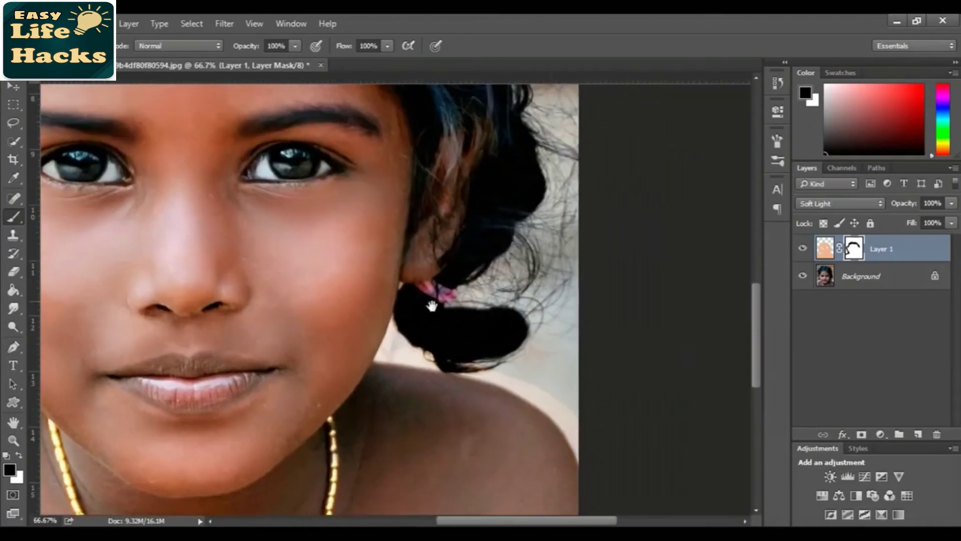
left_click_drag(330, 125, 335, 252)
left_click_drag(462, 162, 463, 131)
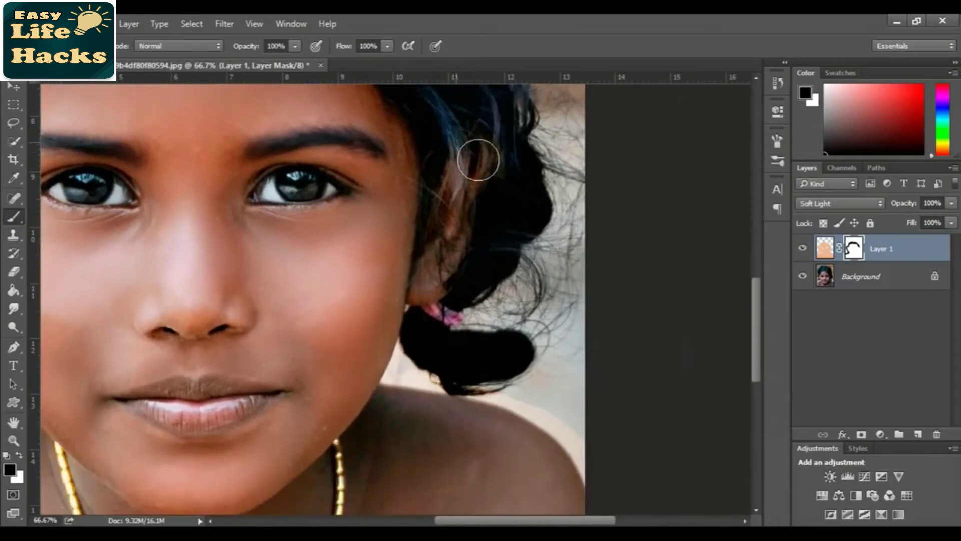
left_click_drag(524, 192, 509, 261)
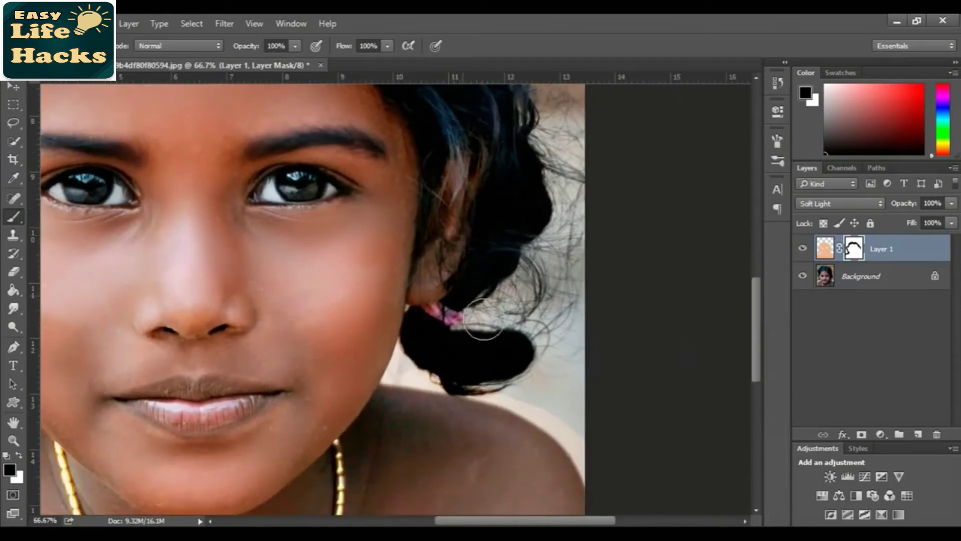
Mask out the overlay around the lower hair bun and along the shoulder edge on the photo's right side.
mouse_move(467, 337)
left_mouse_down()
mouse_move(446, 332)
mouse_move(433, 388)
mouse_move(515, 405)
left_mouse_up()
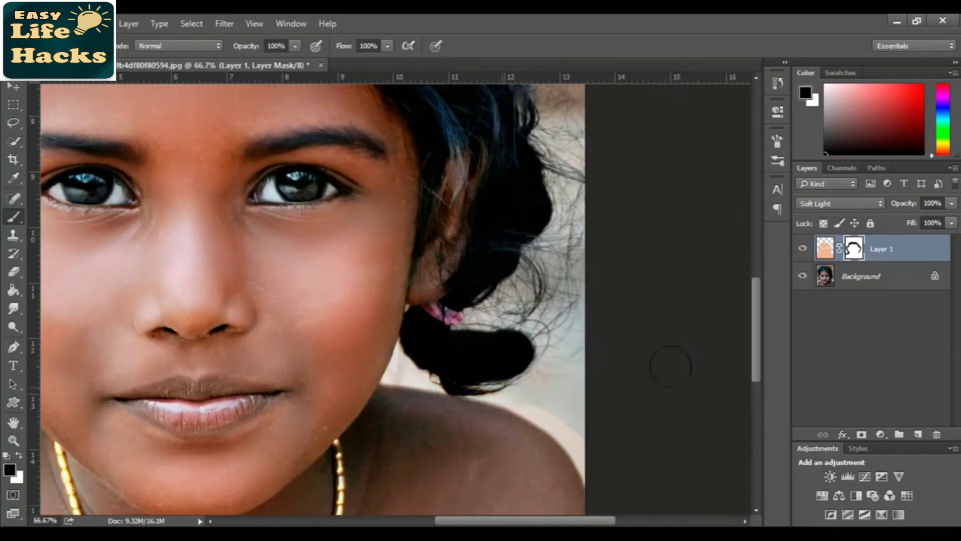
key("ctrl+z")
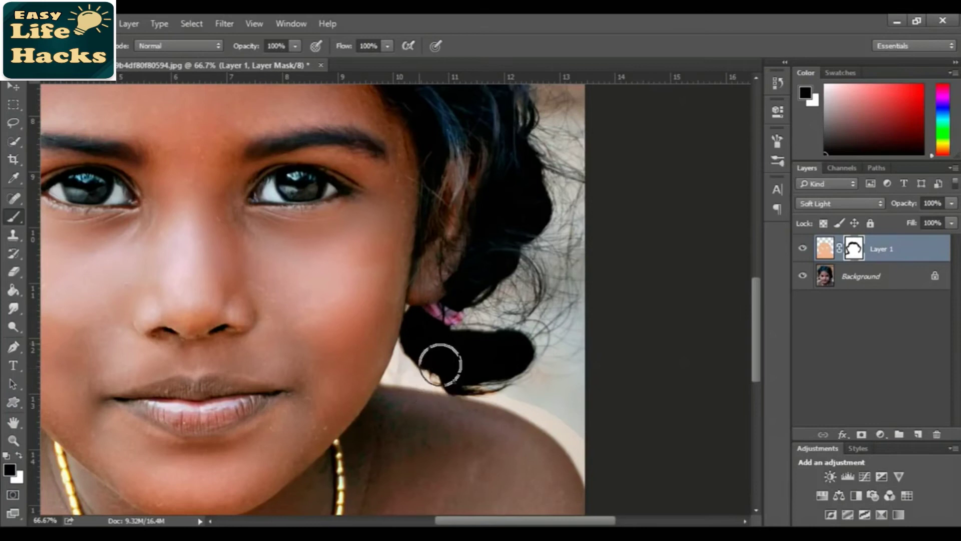
left_click_drag(440, 376, 485, 398)
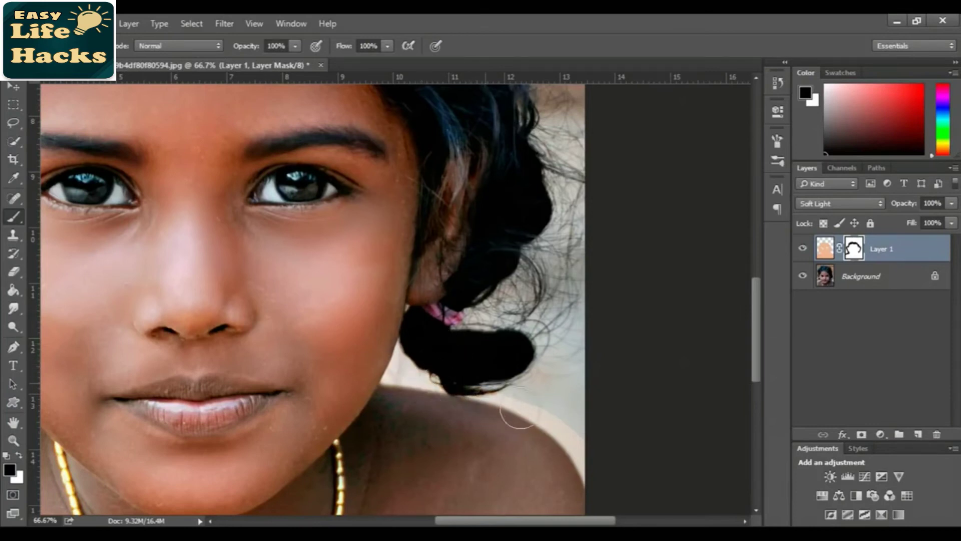
left_click_drag(585, 444, 635, 516)
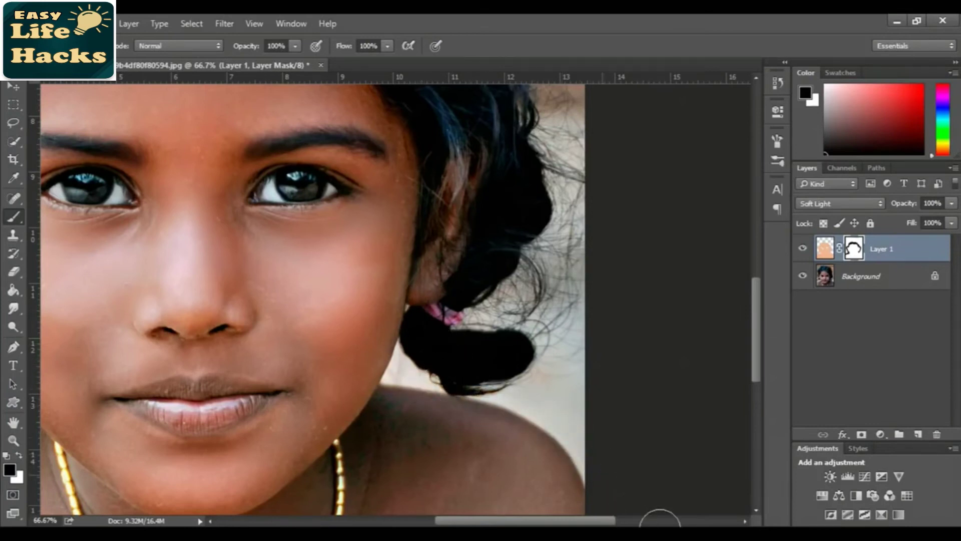
Inspect the masked portrait as a whole and up close along the forehead hairline and the hair.
key("ctrl+minus")
key("ctrl+minus")
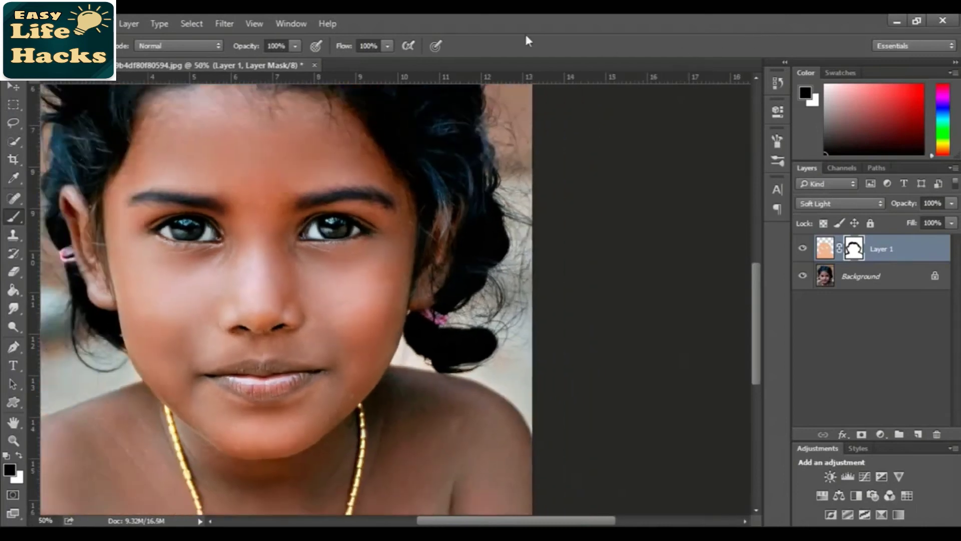
key("ctrl+minus")
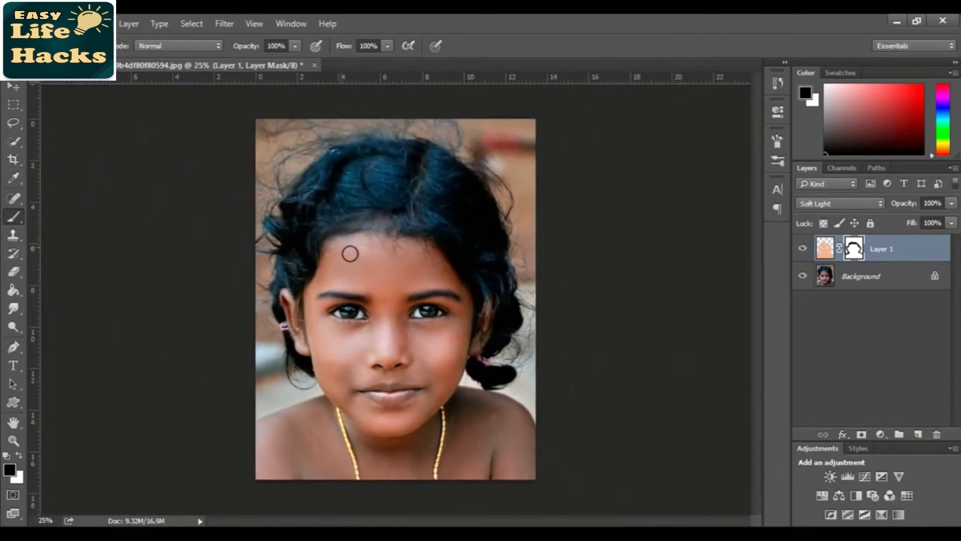
key("ctrl+plus")
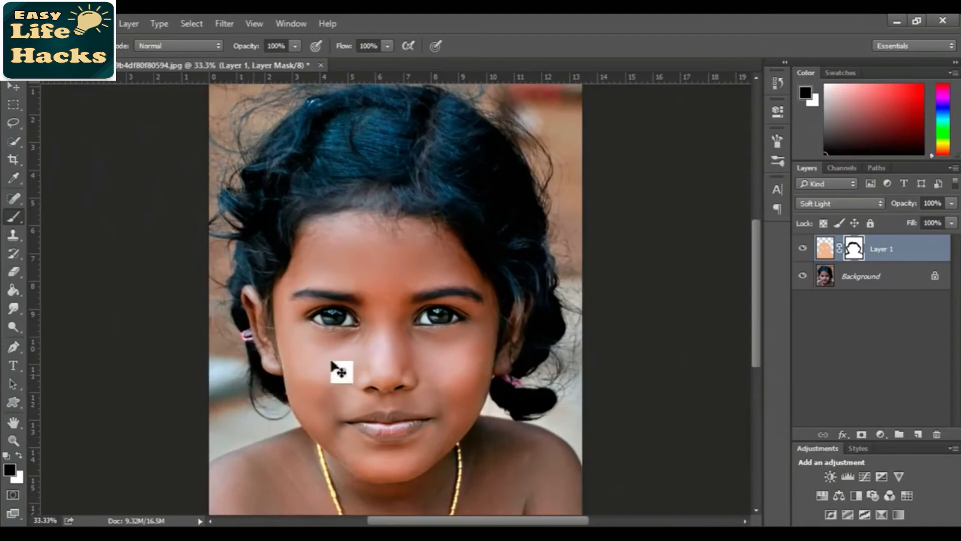
key("ctrl+plus")
key("ctrl+plus")
left_click_drag(363, 163, 395, 320)
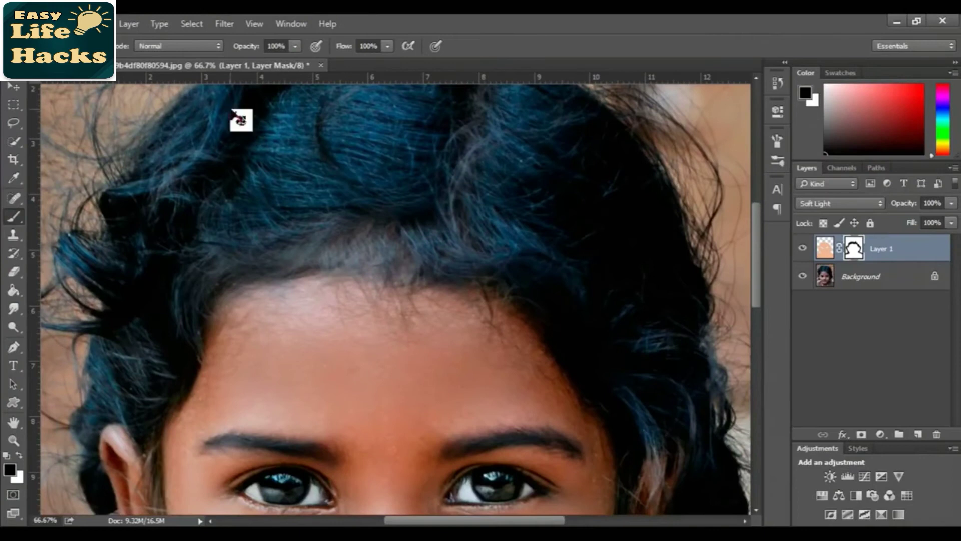
key("ctrl+minus")
key("ctrl+plus")
key("ctrl+plus")
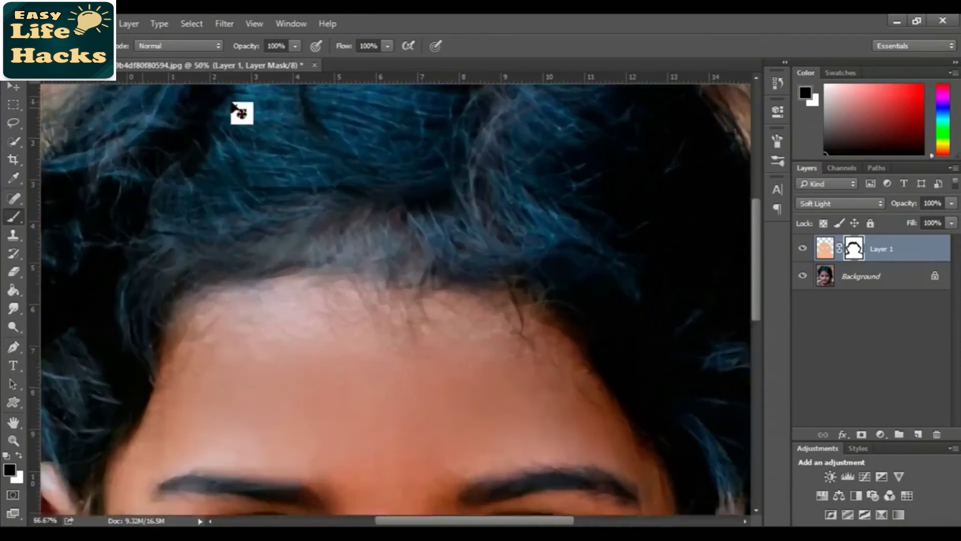
left_click_drag(327, 220, 371, 371)
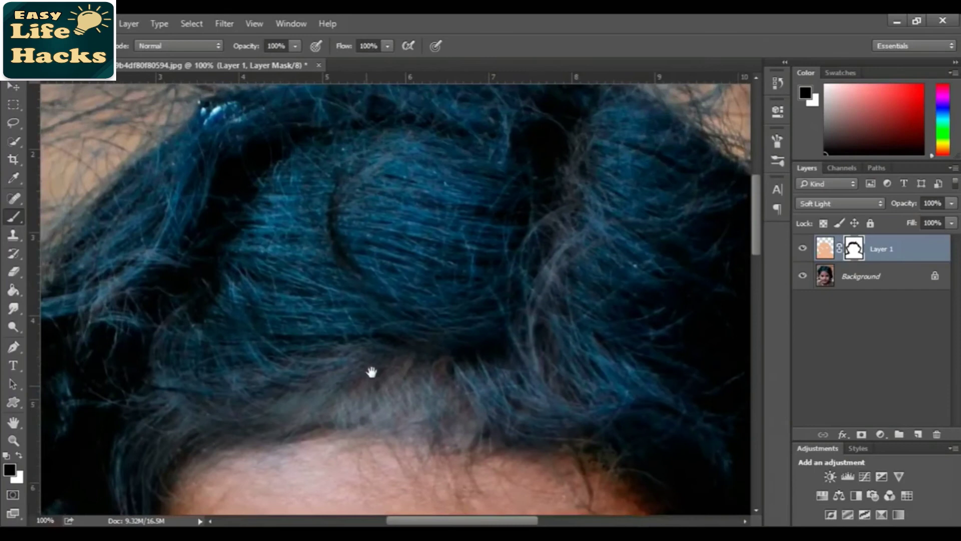
Apply the layer mask permanently to the peach Soft Light layer.
left_click(864, 281)
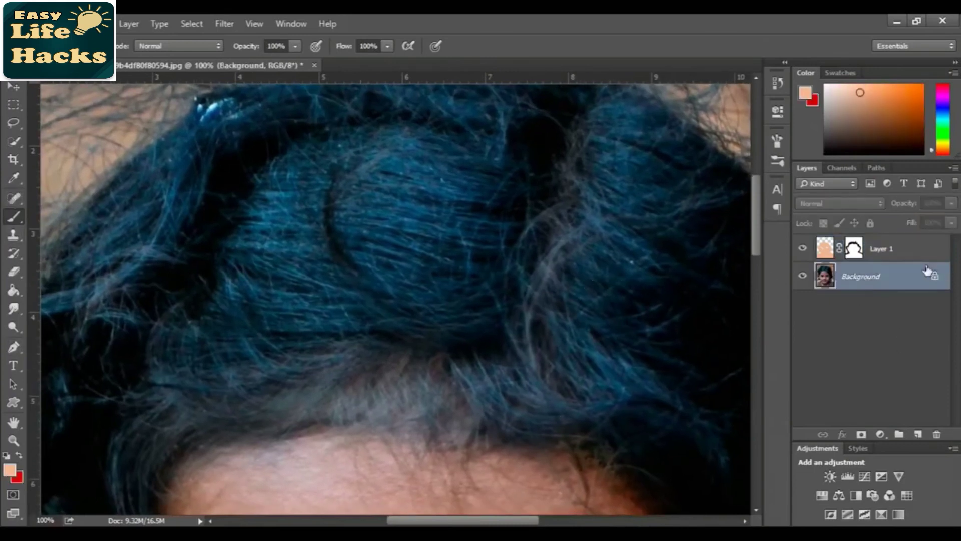
left_click(895, 249)
double_click(863, 253)
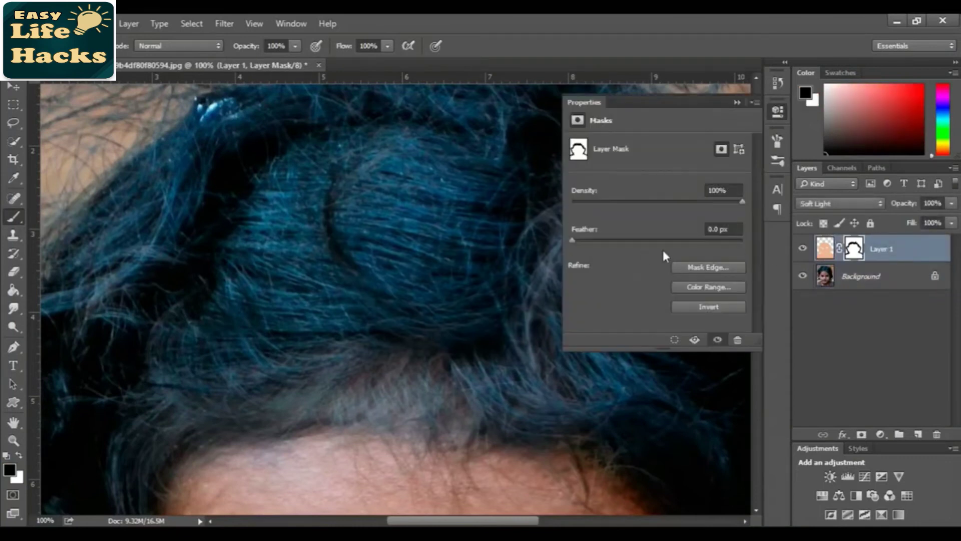
left_click(697, 342)
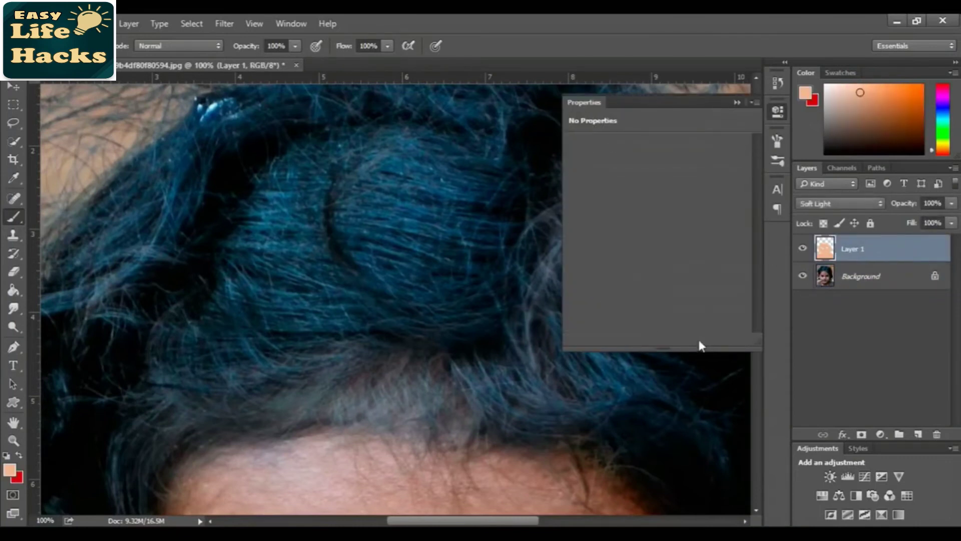
left_click(737, 103)
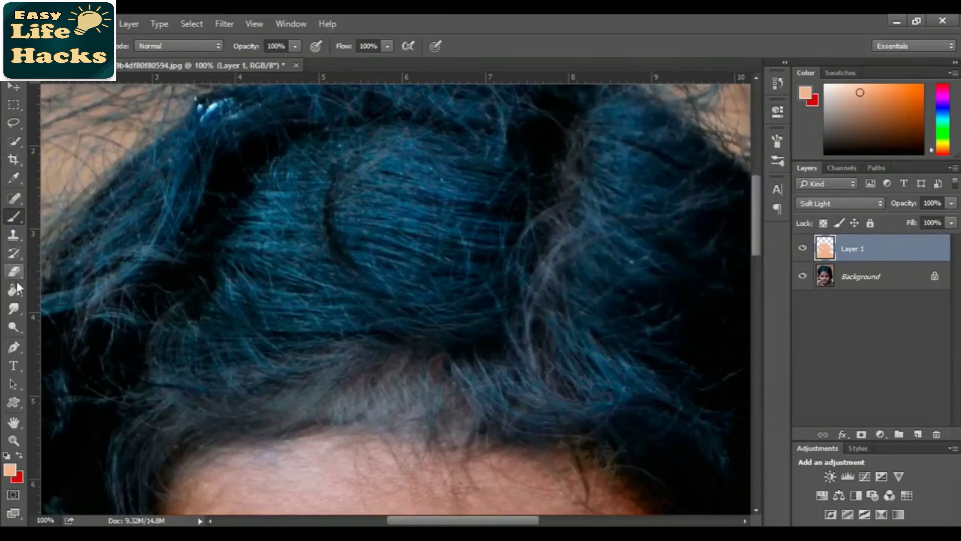
Outline the lips with a freehand Lasso selection, leaving a small margin of skin around them.
key("ctrl+minus")
key("ctrl+minus")
key("ctrl+minus")
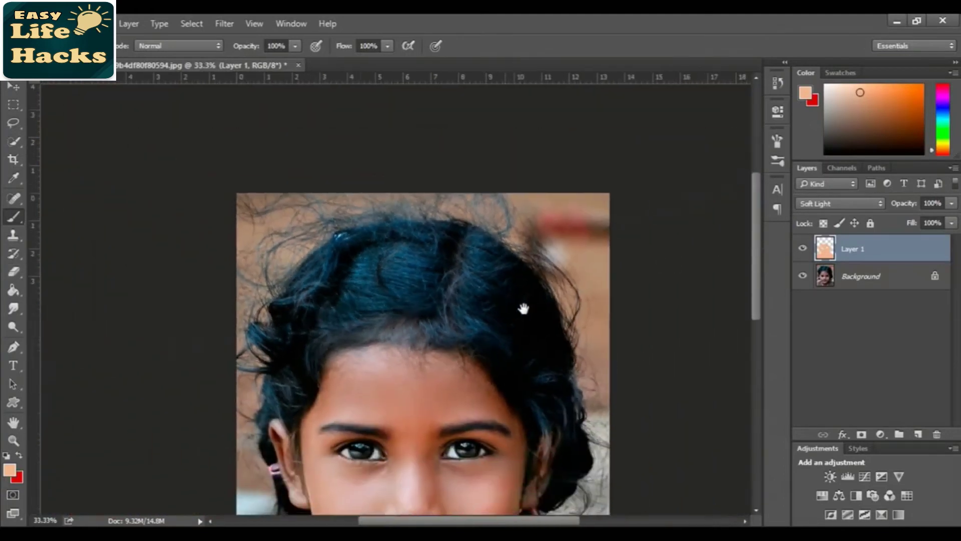
left_click_drag(523, 309, 515, 157)
left_click_drag(491, 259, 495, 232)
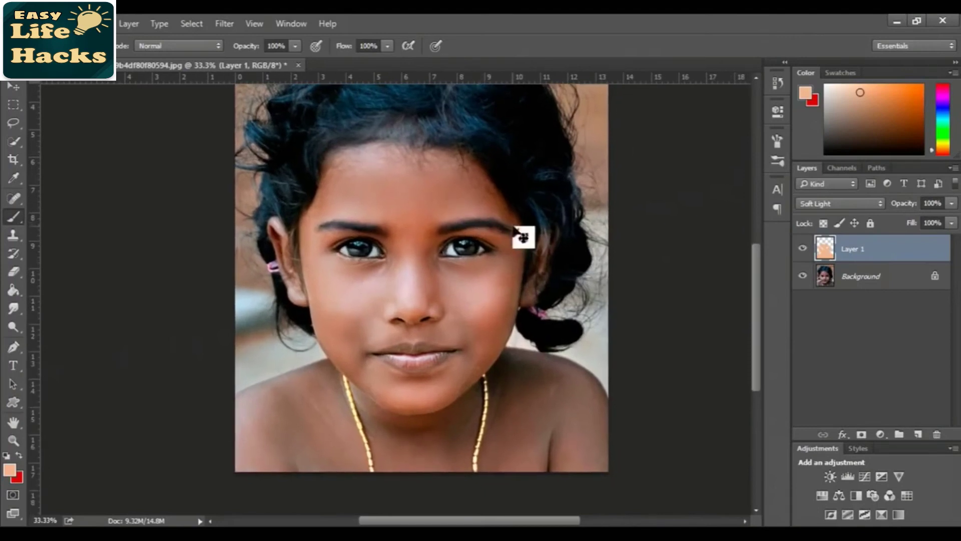
key("ctrl+plus")
key("ctrl+plus")
key("ctrl+plus")
left_click_drag(542, 391, 489, 219)
key("ctrl+plus")
left_click_drag(523, 356, 452, 214)
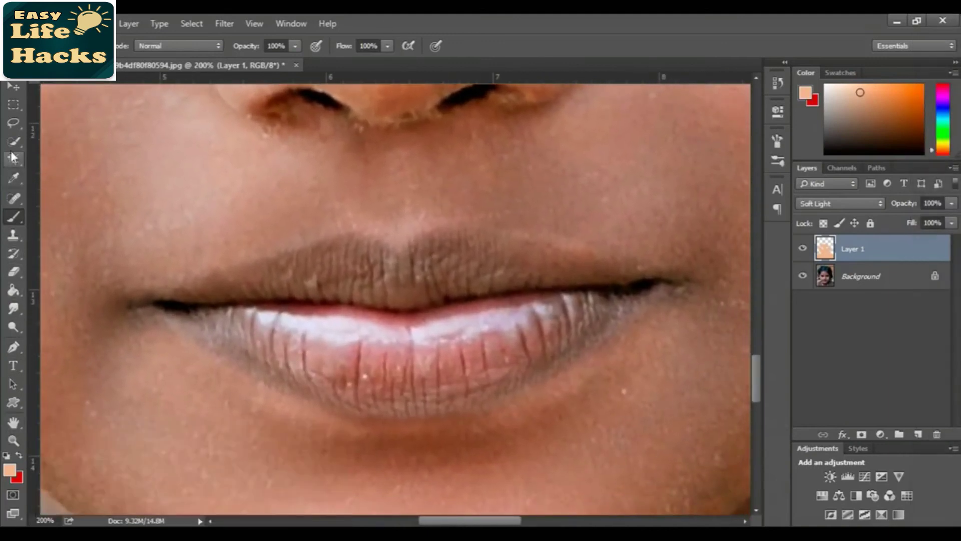
left_click(13, 123)
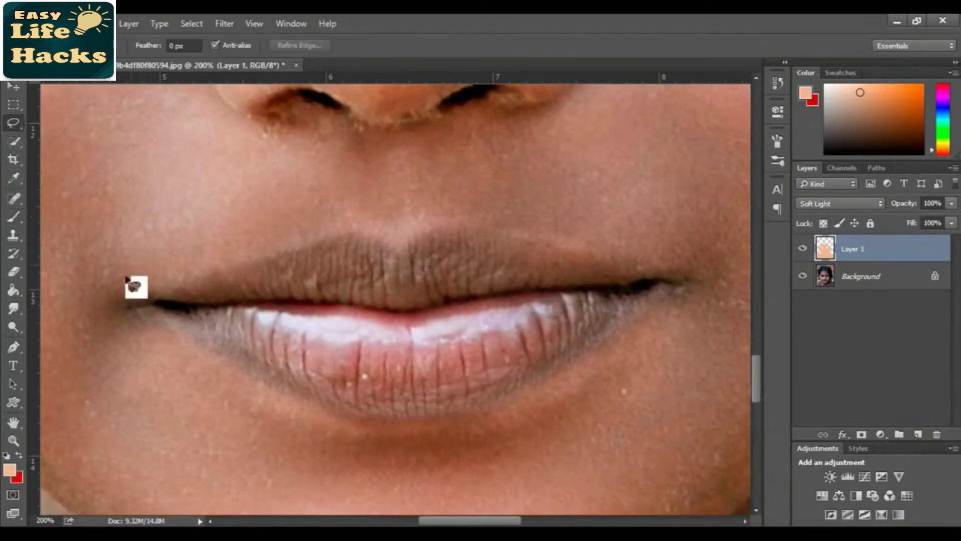
mouse_move(143, 283)
left_mouse_down()
mouse_move(293, 230)
mouse_move(453, 212)
mouse_move(551, 219)
mouse_move(721, 278)
mouse_move(566, 395)
mouse_move(472, 430)
mouse_move(335, 438)
mouse_move(268, 410)
mouse_move(181, 346)
left_mouse_up()
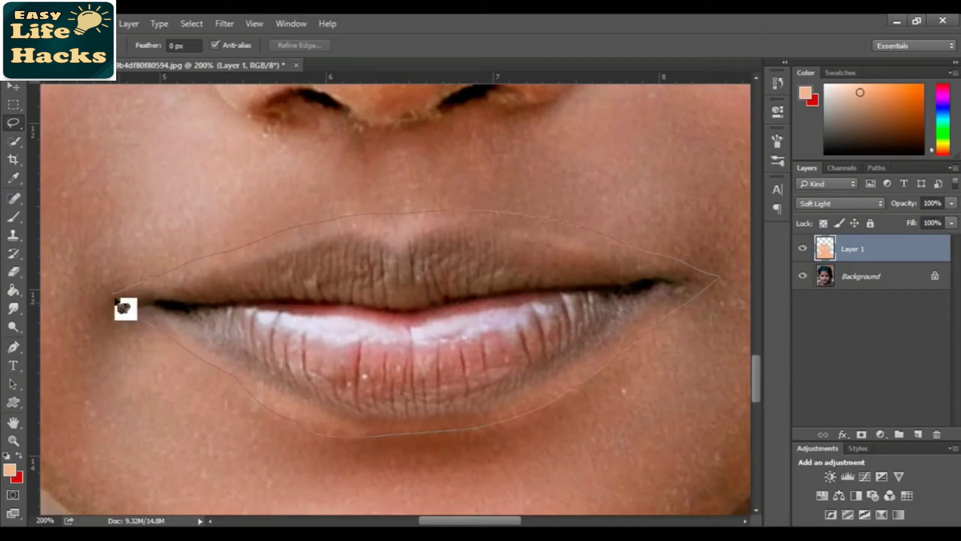
left_click_drag(115, 296, 115, 295)
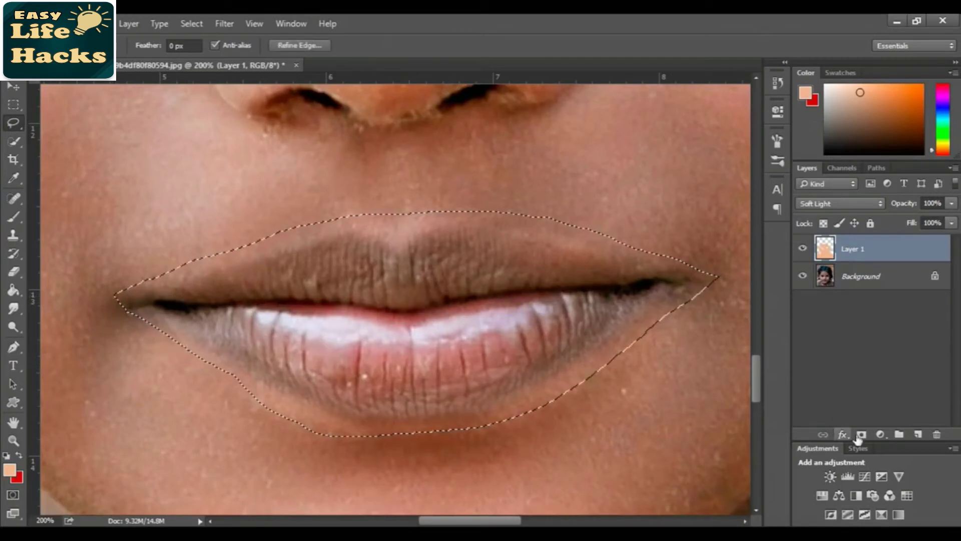
Add a new layer above the peach layer and fill the lip selection with the red background color.
left_click(900, 435)
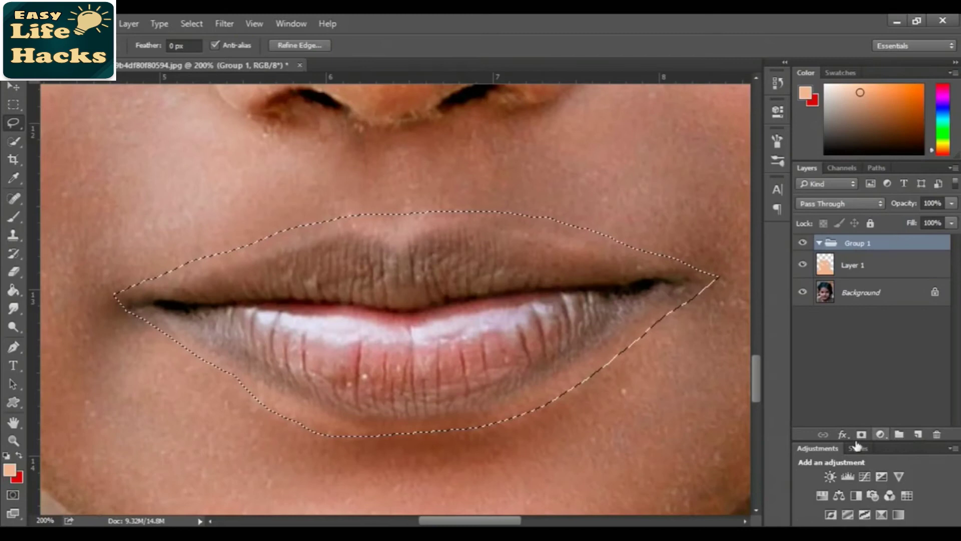
key("ctrl+z")
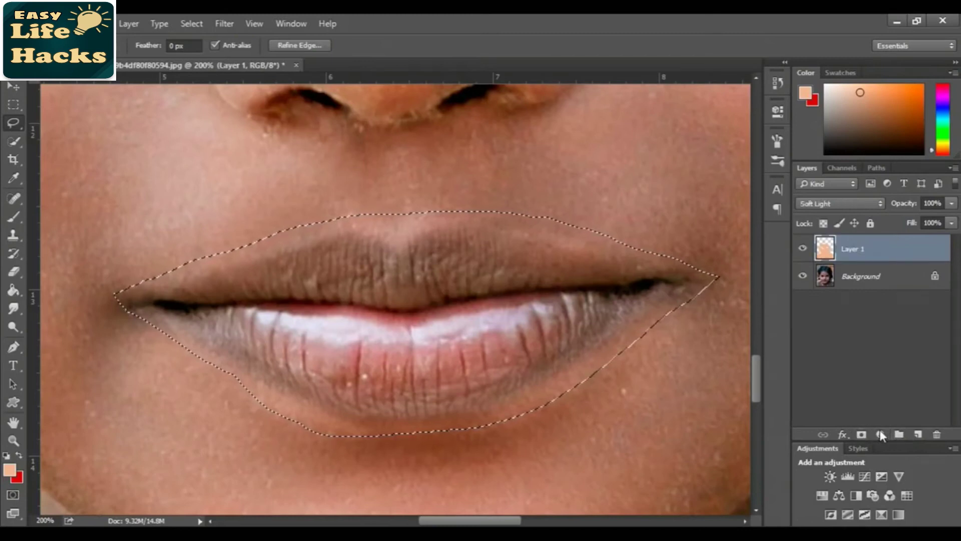
left_click(917, 434)
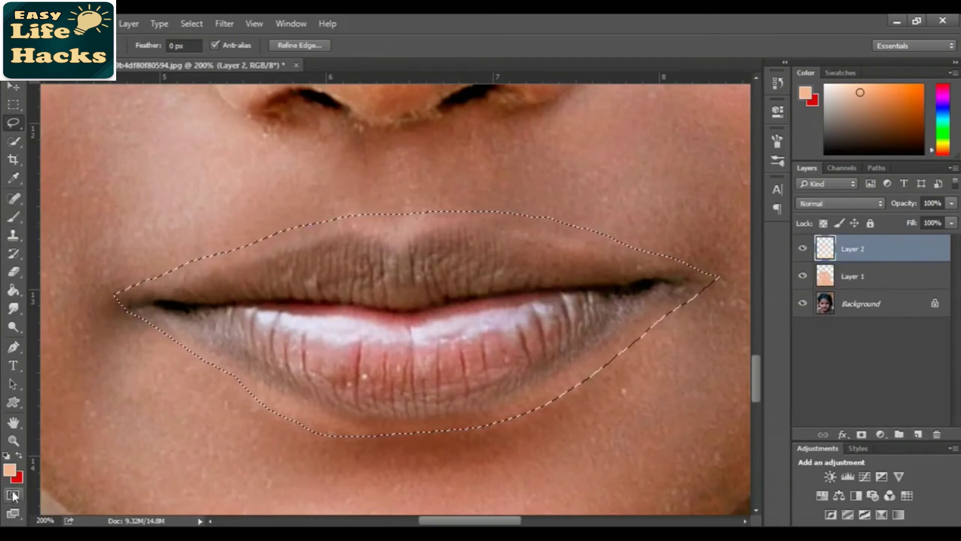
left_click(18, 454)
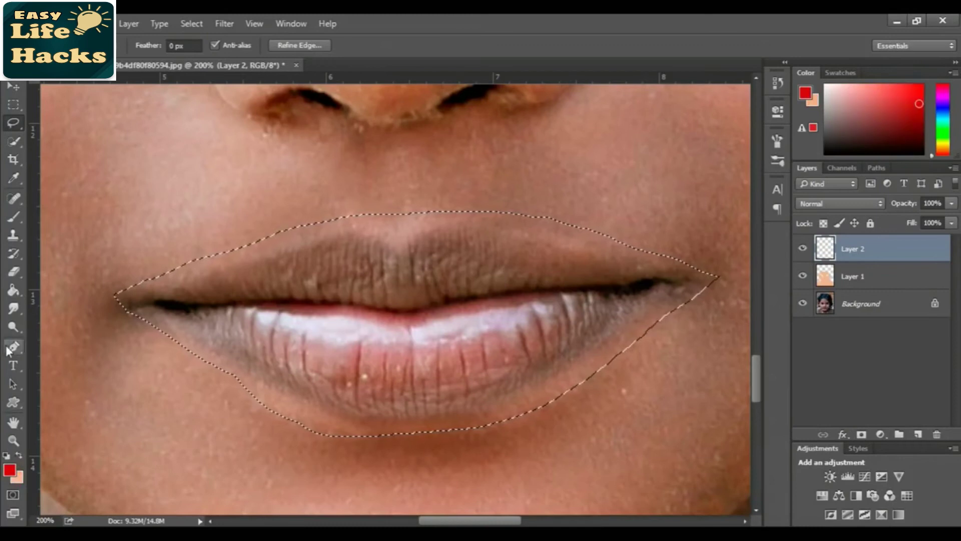
left_click(14, 291)
left_click(347, 307)
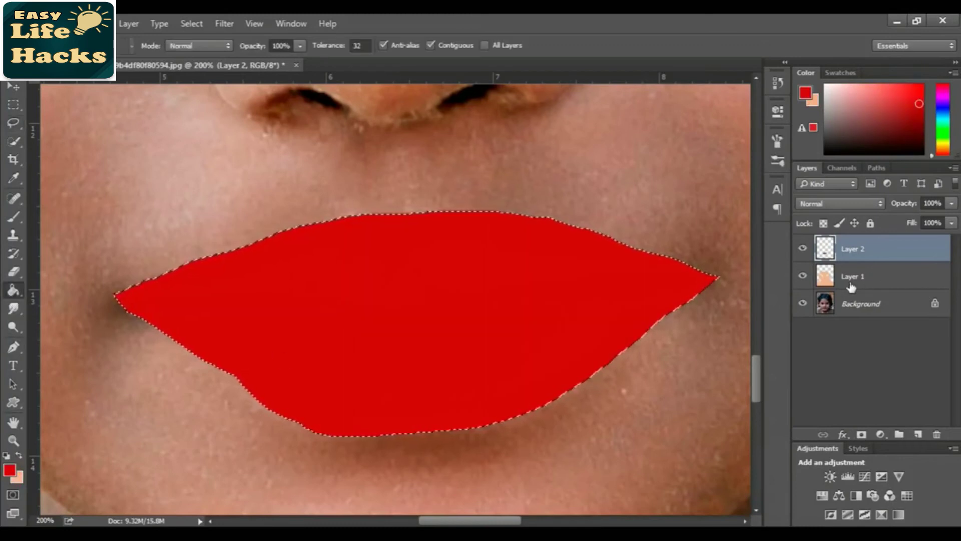
Set the red lip layer's blend mode to Soft Light and deselect the lips.
left_click(852, 204)
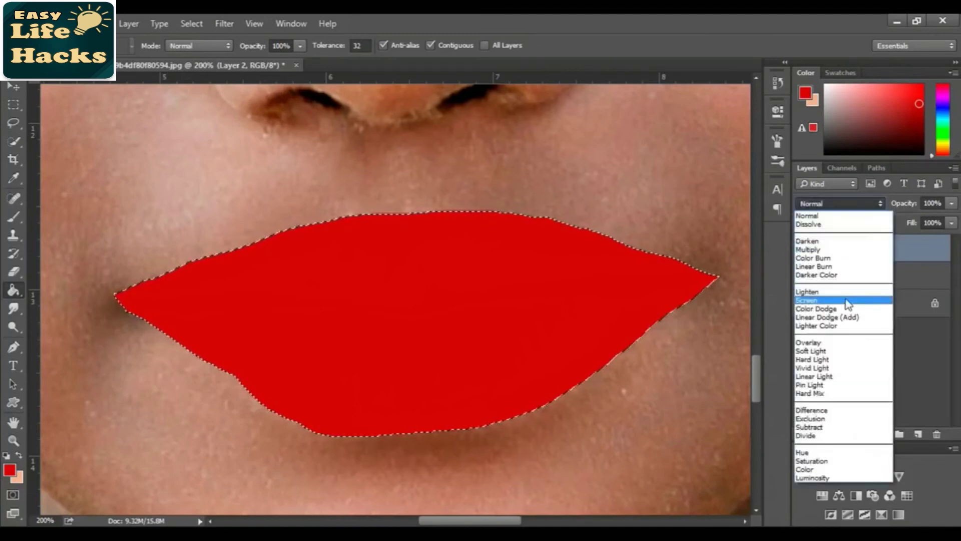
left_click(841, 351)
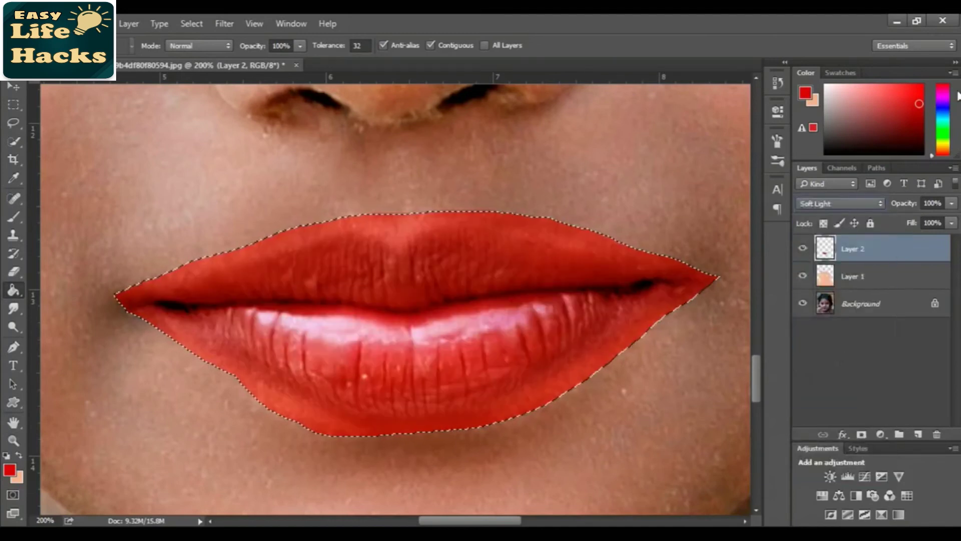
key("ctrl+d")
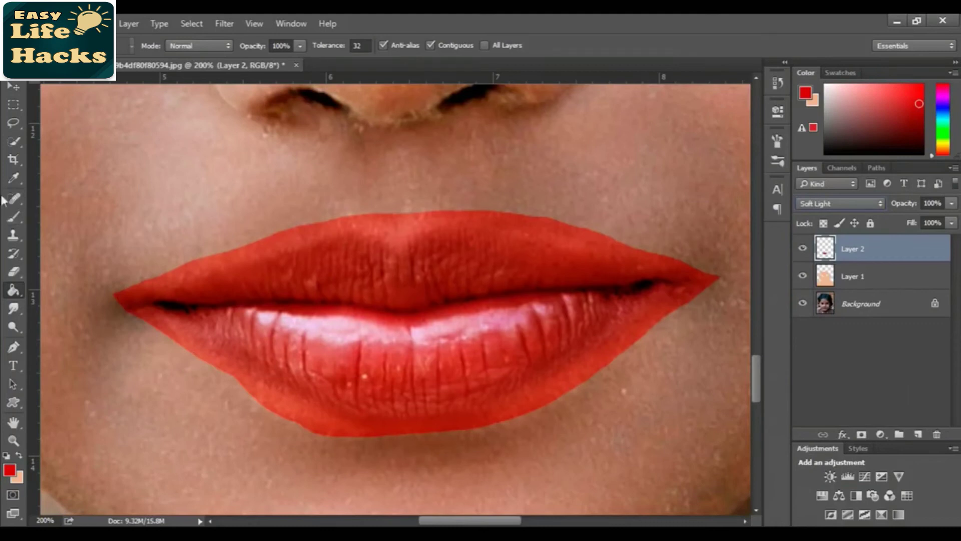
Erase the red overlay spilling onto the skin around the upper lip, lower lip and mouth corners.
left_click(14, 274)
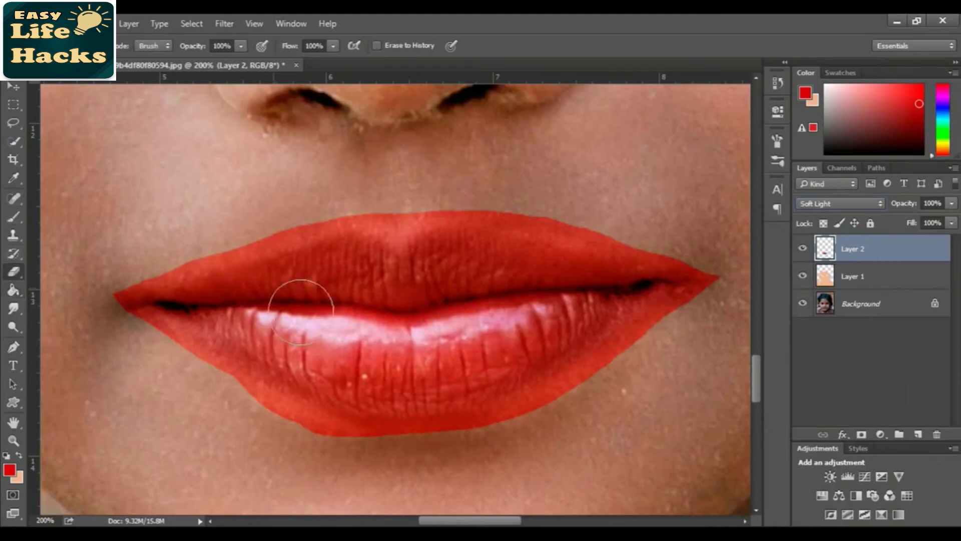
mouse_move(296, 247)
left_mouse_down()
mouse_move(384, 233)
mouse_move(541, 232)
mouse_move(633, 249)
mouse_move(730, 285)
mouse_move(760, 276)
mouse_move(765, 296)
mouse_move(646, 254)
mouse_move(388, 236)
mouse_move(149, 293)
mouse_move(113, 314)
mouse_move(164, 280)
mouse_move(101, 317)
mouse_move(188, 274)
mouse_move(164, 297)
mouse_move(389, 216)
left_mouse_up()
mouse_move(156, 359)
left_mouse_down()
mouse_move(326, 470)
mouse_move(377, 488)
mouse_move(477, 493)
left_mouse_up()
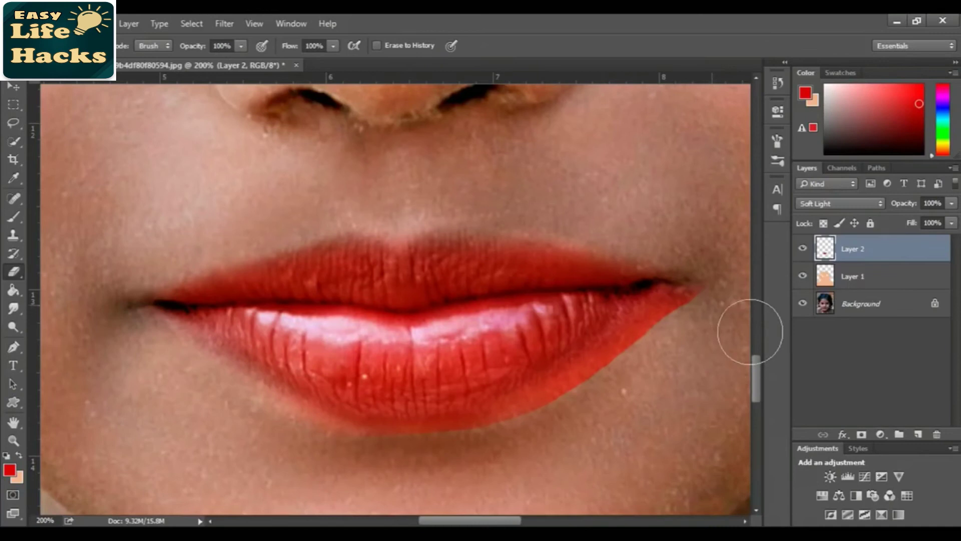
mouse_move(728, 367)
left_mouse_down()
mouse_move(531, 467)
mouse_move(784, 326)
left_mouse_up()
mouse_move(573, 451)
left_mouse_down()
mouse_move(407, 476)
mouse_move(332, 455)
mouse_move(123, 434)
left_mouse_up()
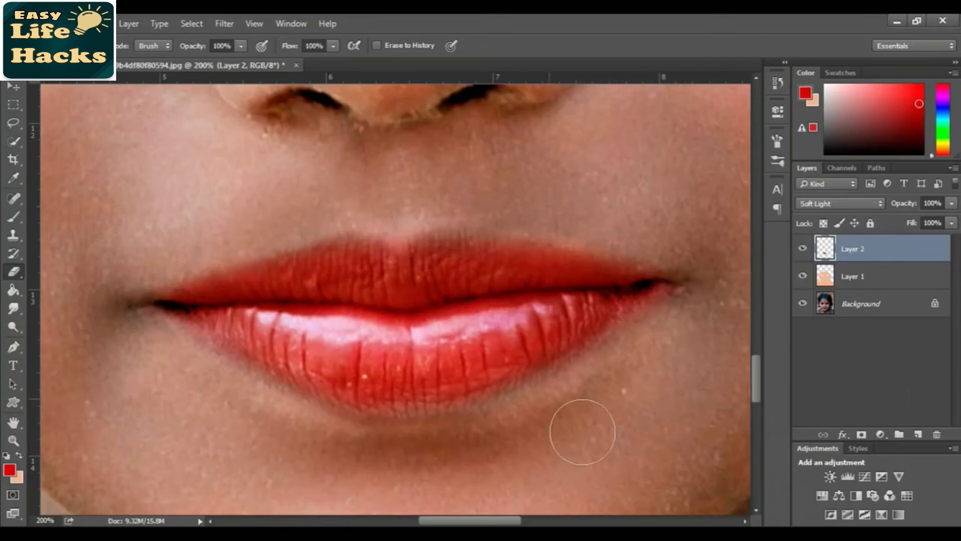
Duplicate the peach Soft Light skin layer twice, keeping the copies beneath the red lip layer.
key("ctrl+minus")
key("ctrl+minus")
key("ctrl+minus")
key("ctrl+minus")
key("ctrl+minus")
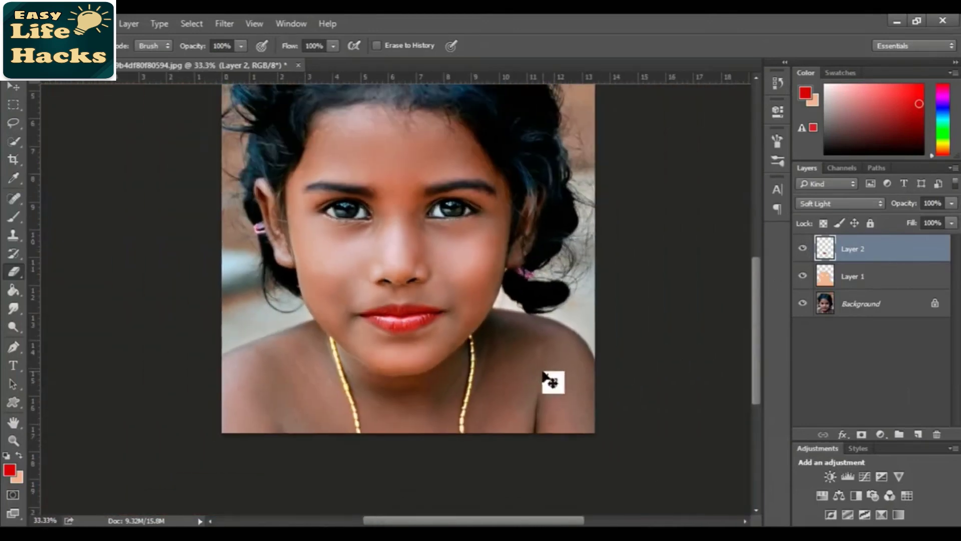
key("ctrl+plus")
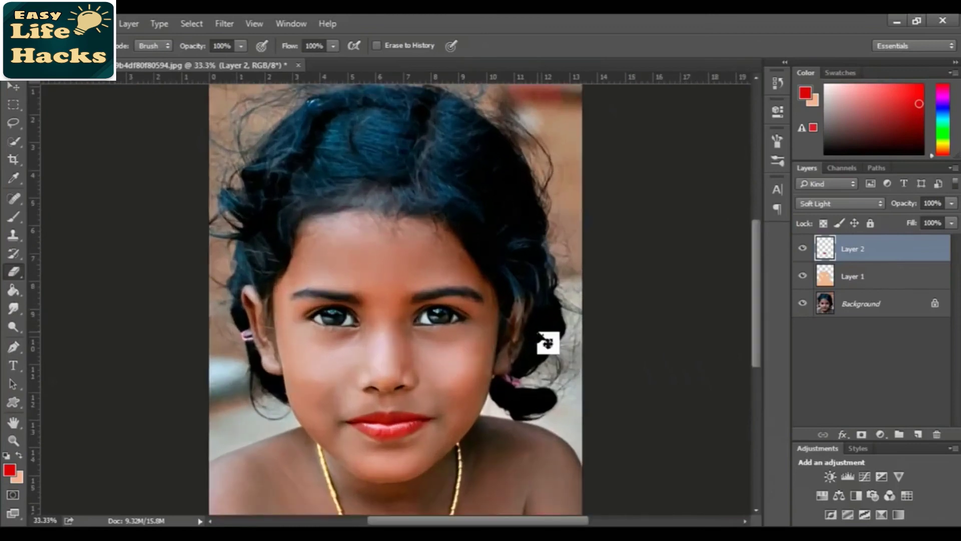
key("ctrl+minus")
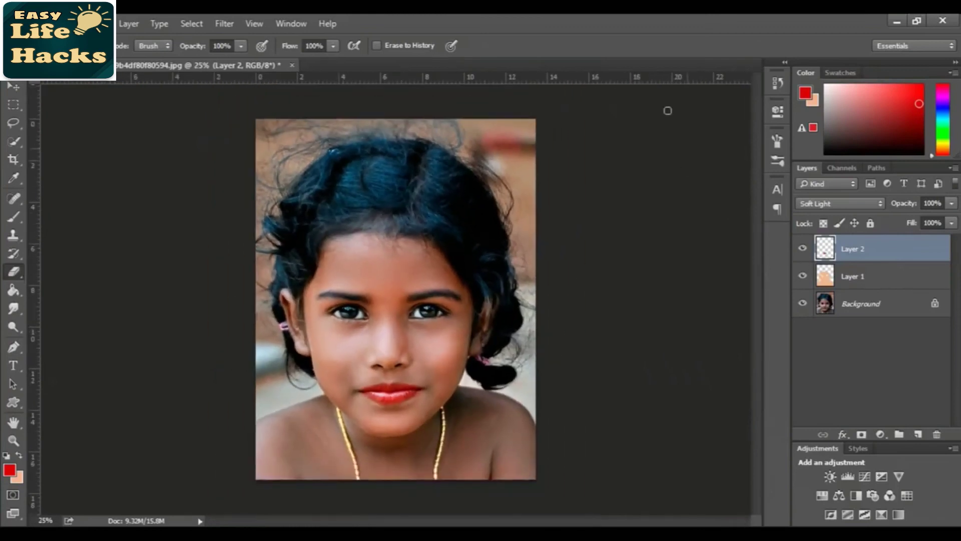
left_click(862, 268)
right_click(905, 275)
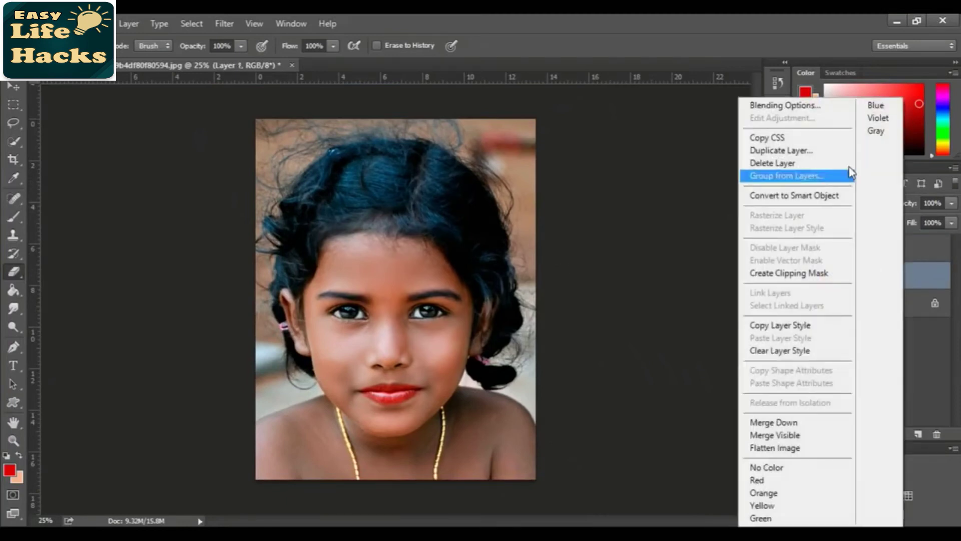
left_click(781, 151)
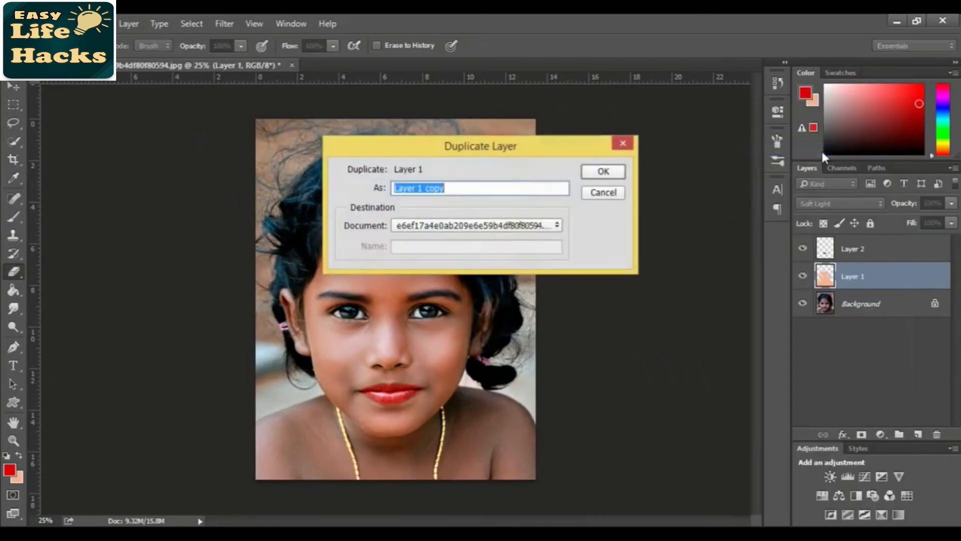
left_click(621, 175)
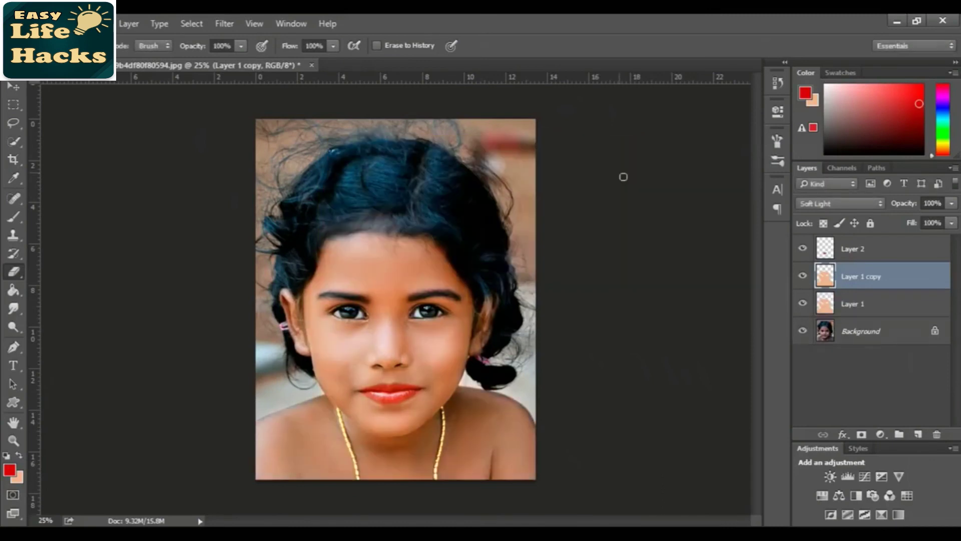
right_click(907, 288)
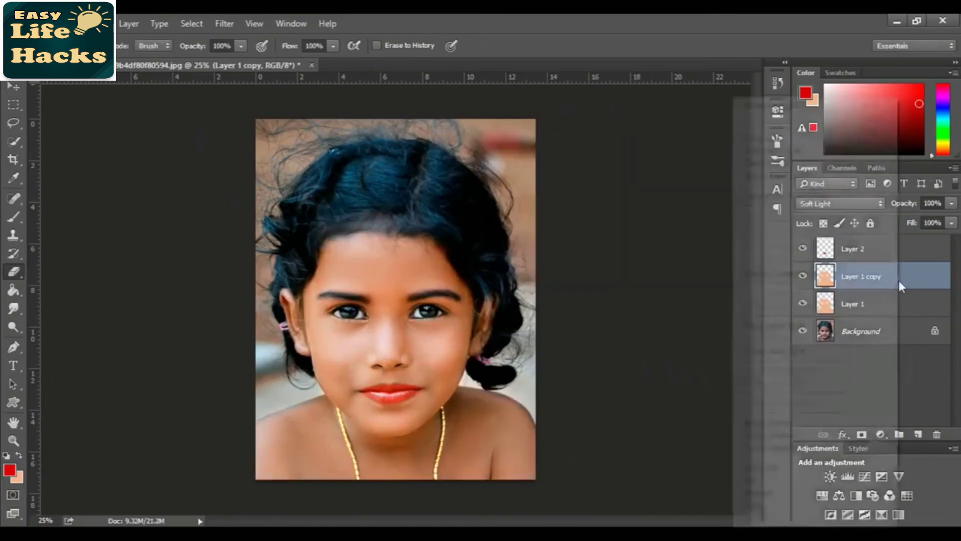
left_click(807, 149)
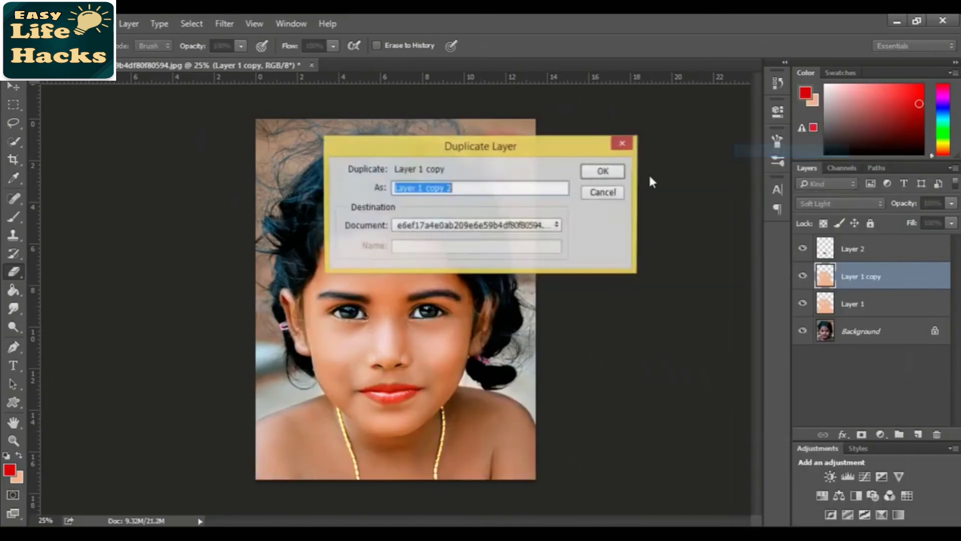
left_click(620, 171)
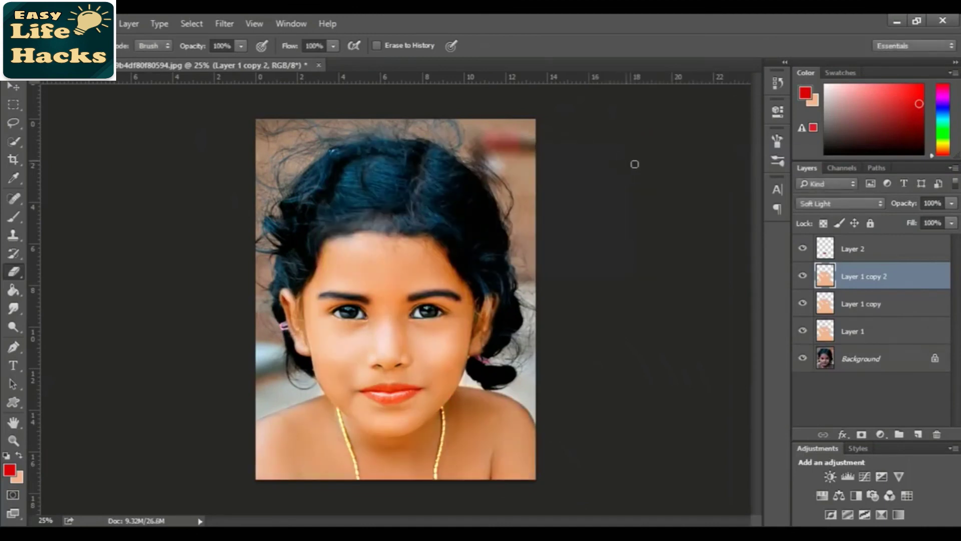
Select all the layers from the red lip layer down to the Background and merge them.
left_click(912, 355)
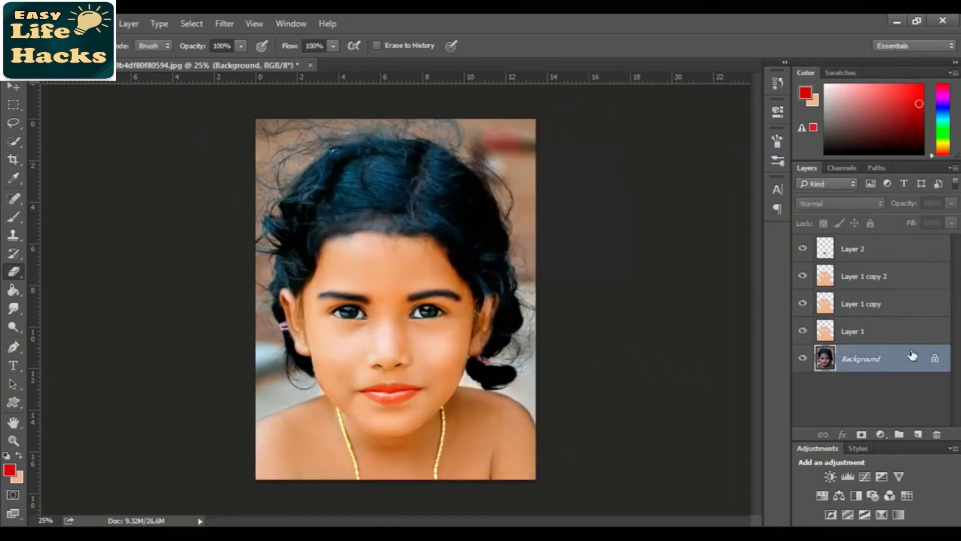
left_click(906, 254)
left_click(876, 357, "shift")
right_click(875, 357)
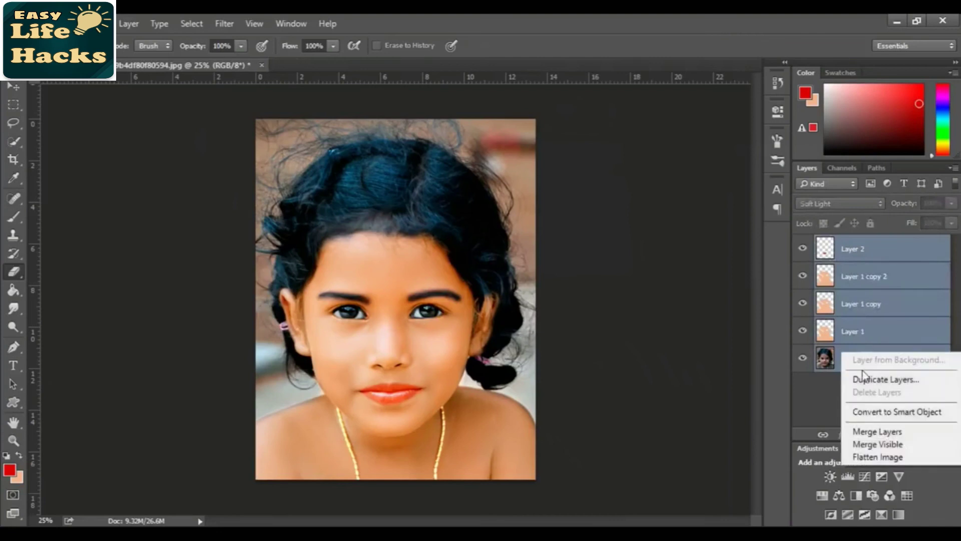
left_click(879, 431)
Apply a Hue/Saturation adjustment to the merged portrait, raising the master saturation slightly.
left_click(98, 24)
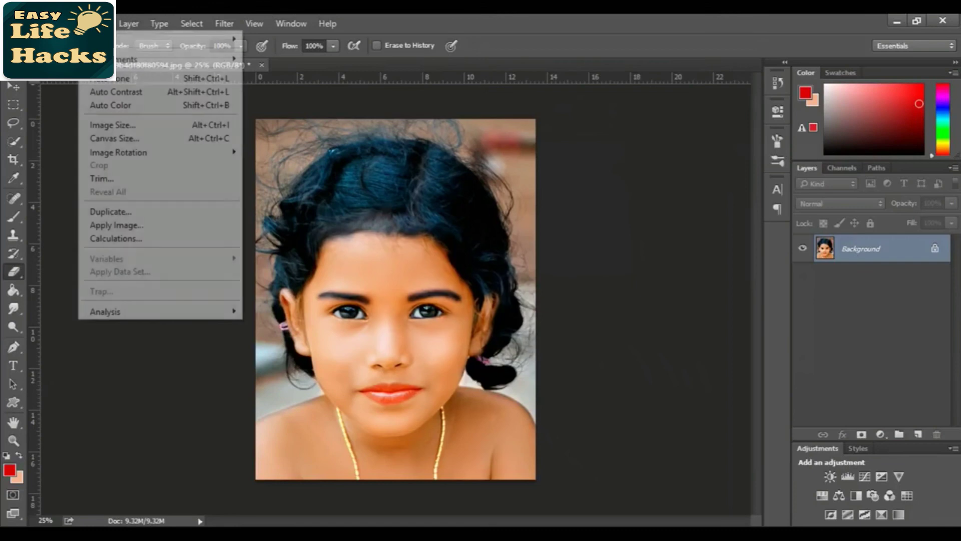
mouse_move(129, 24)
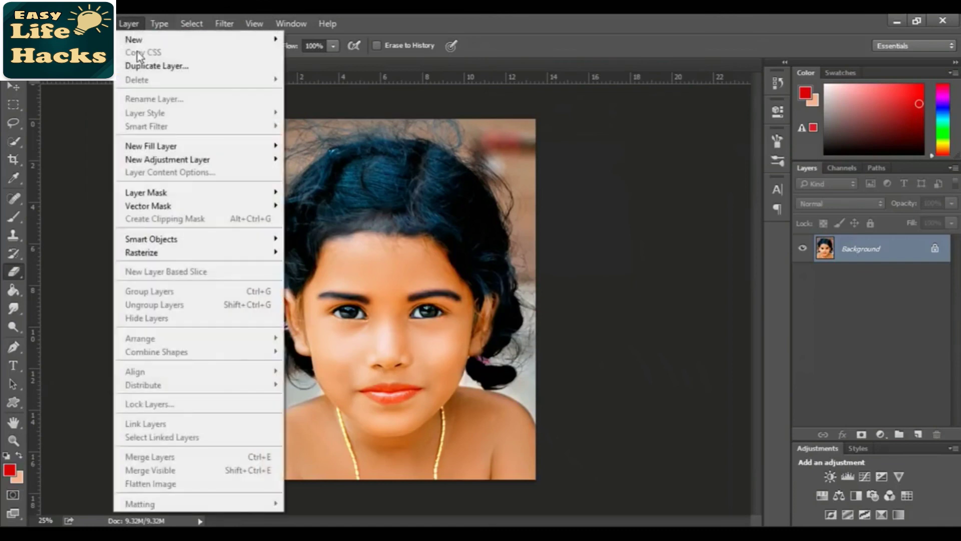
mouse_move(98, 24)
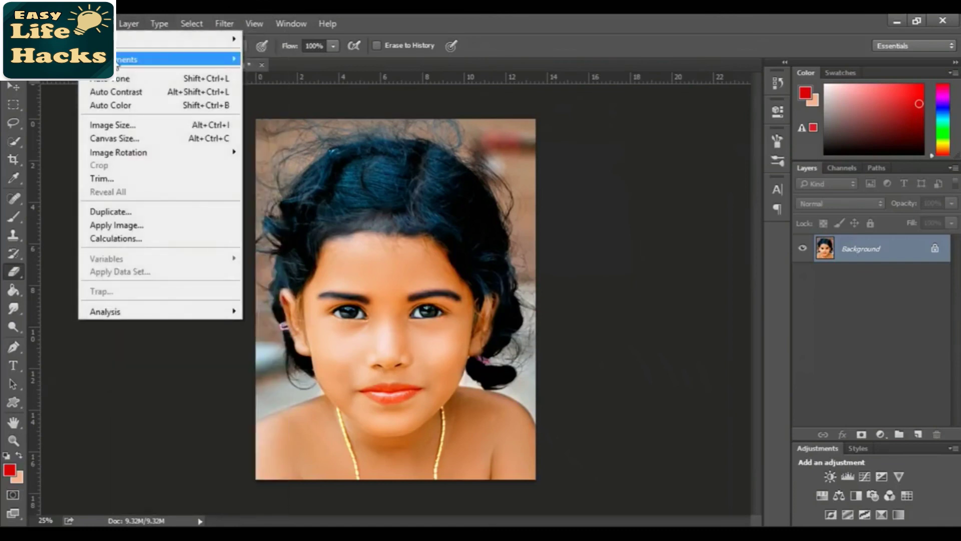
mouse_move(210, 59)
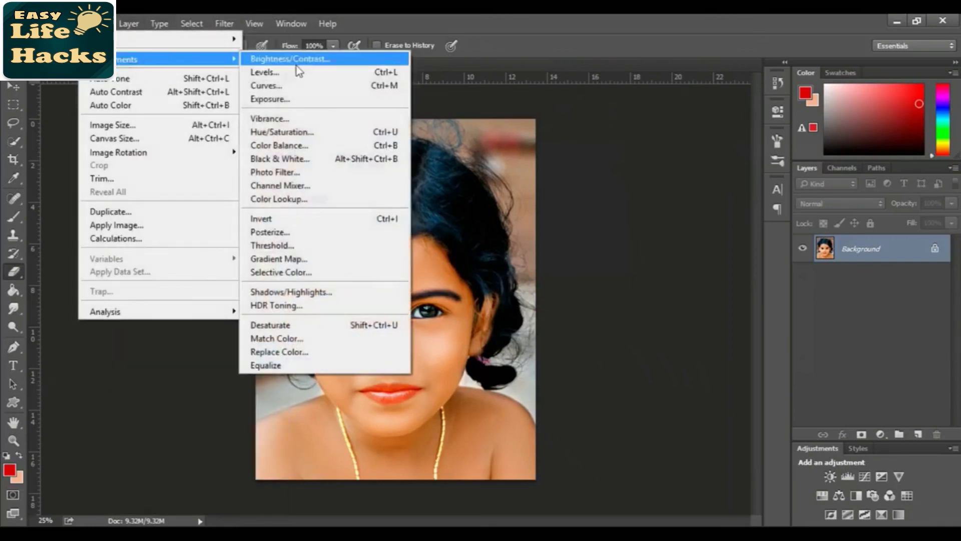
left_click(313, 136)
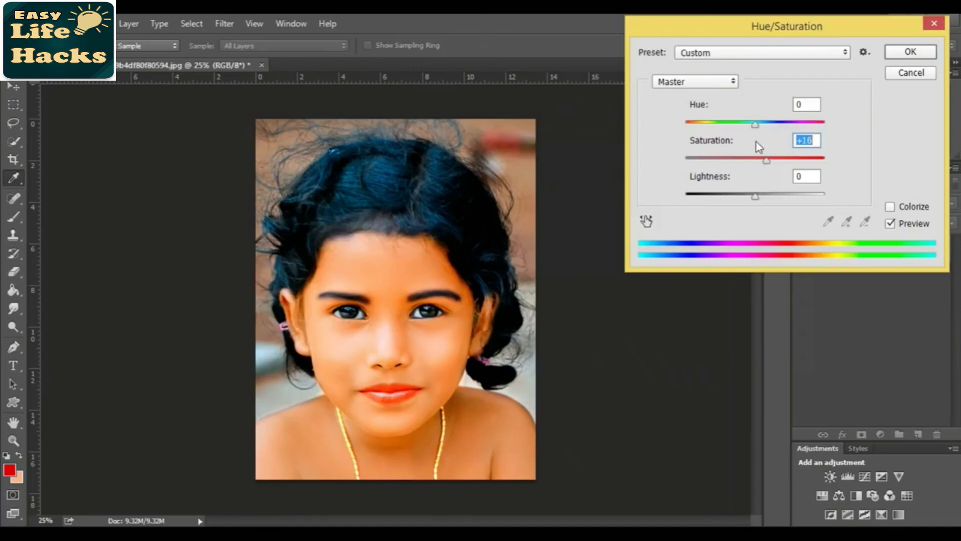
left_click_drag(761, 162, 759, 159)
left_click(911, 54)
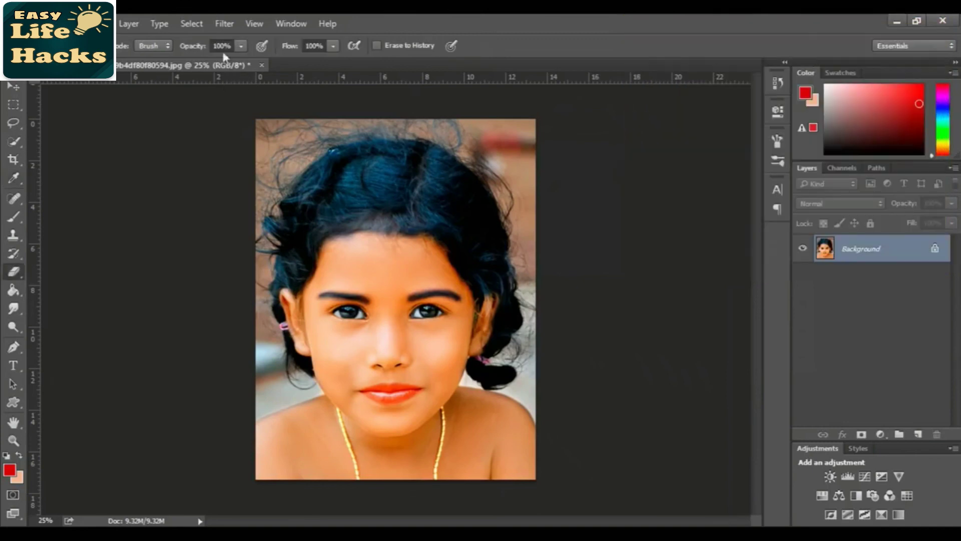
Start the Camera Raw filter on the portrait and set Clarity to -25, Contrast to +16 and Whites to +5.
left_click(224, 24)
left_click(275, 102)
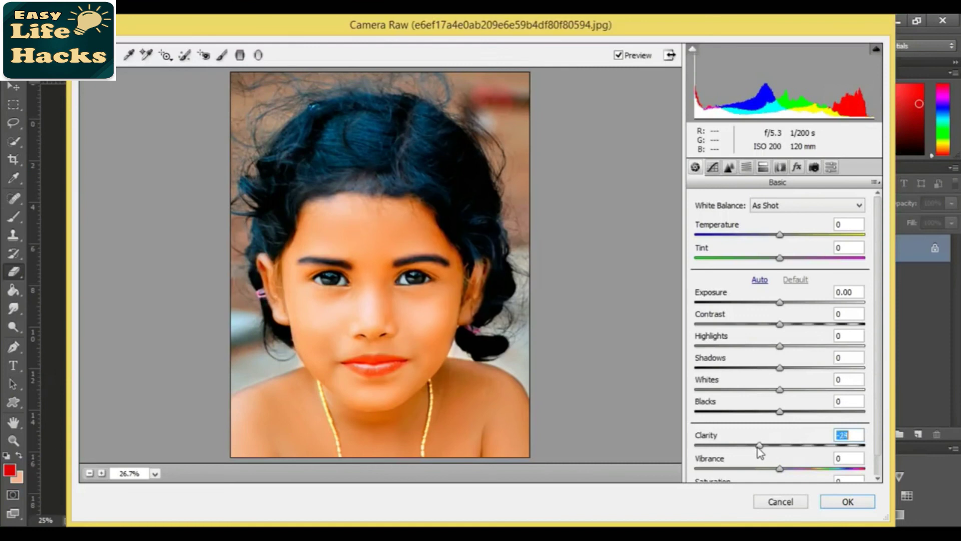
left_click_drag(780, 324, 787, 323)
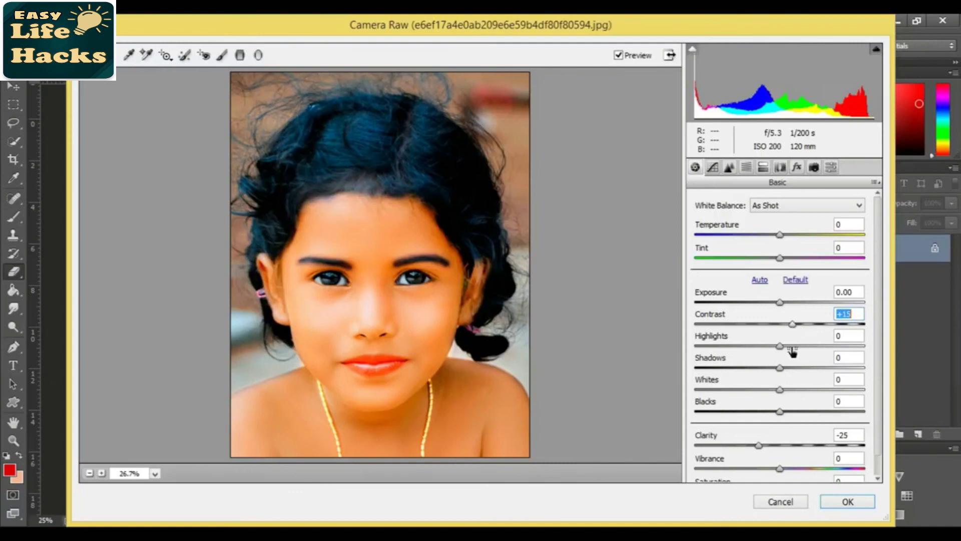
left_click_drag(778, 389, 783, 391)
Lower the portrait's saturation moderately in the basic Camera Raw adjustments.
scroll(788, 436, "down", 1)
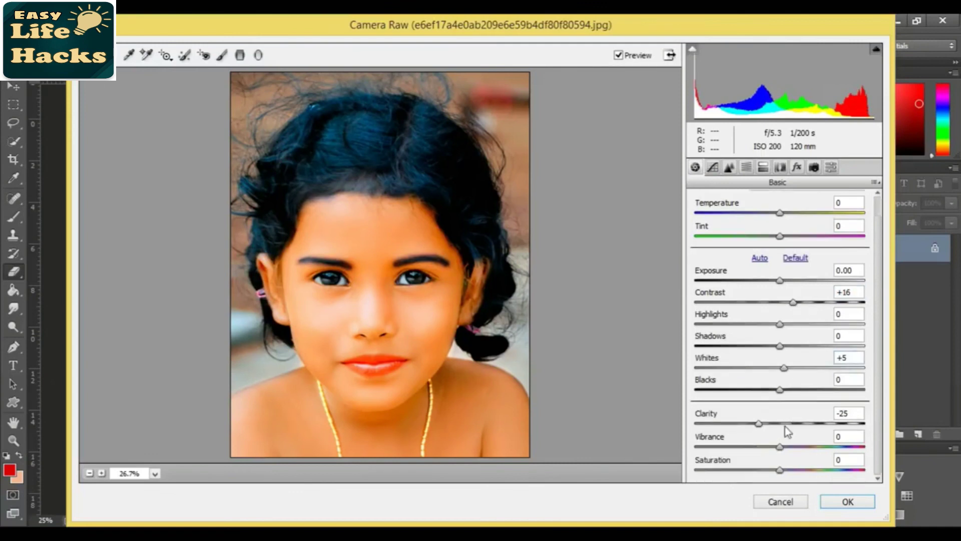
left_click_drag(782, 471, 765, 482)
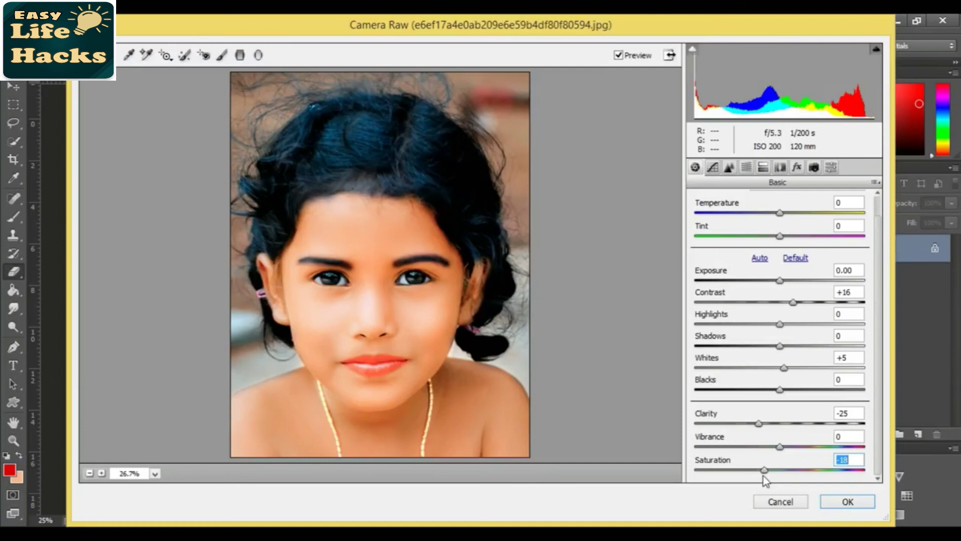
left_click_drag(764, 476, 768, 475)
Set the luminance noise reduction to 15 and apply the Camera Raw filter.
left_click(729, 167)
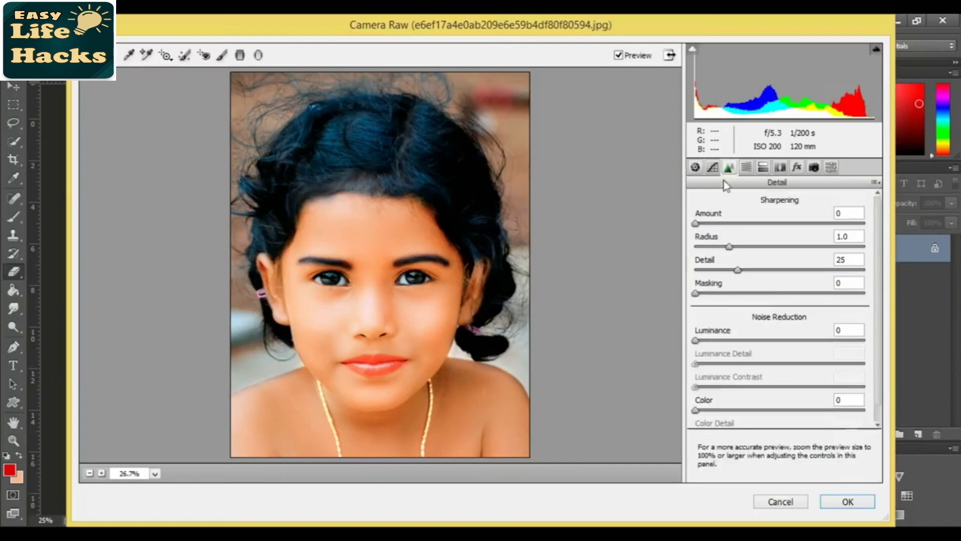
left_click_drag(695, 340, 718, 343)
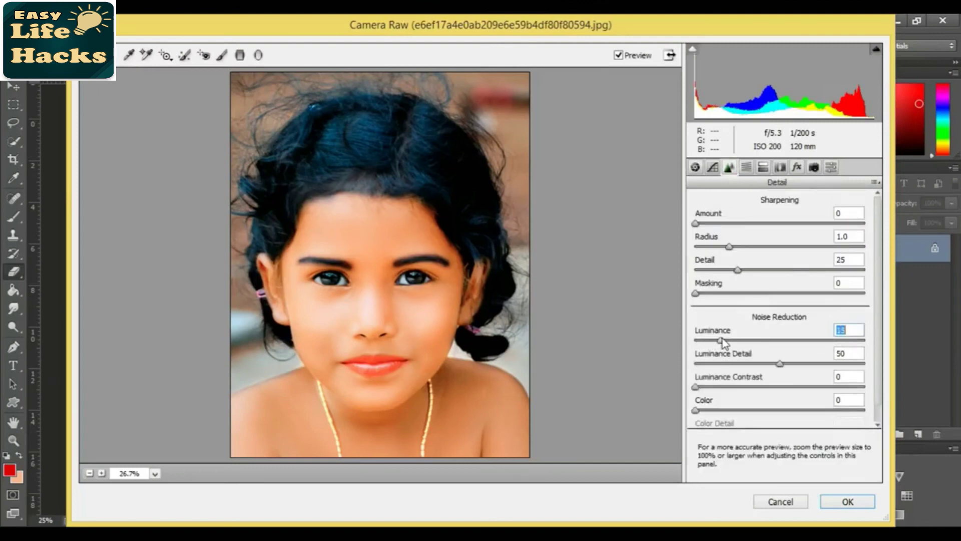
left_click(847, 501)
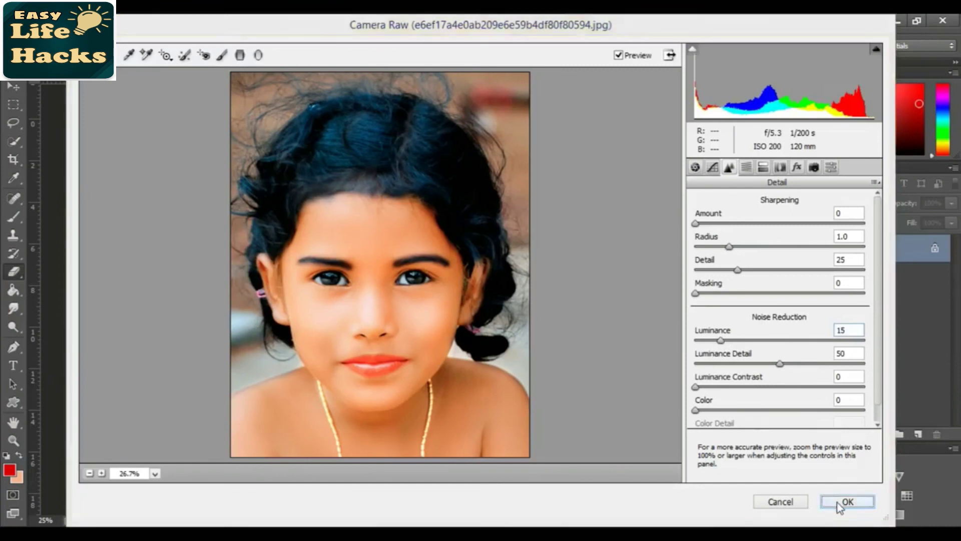